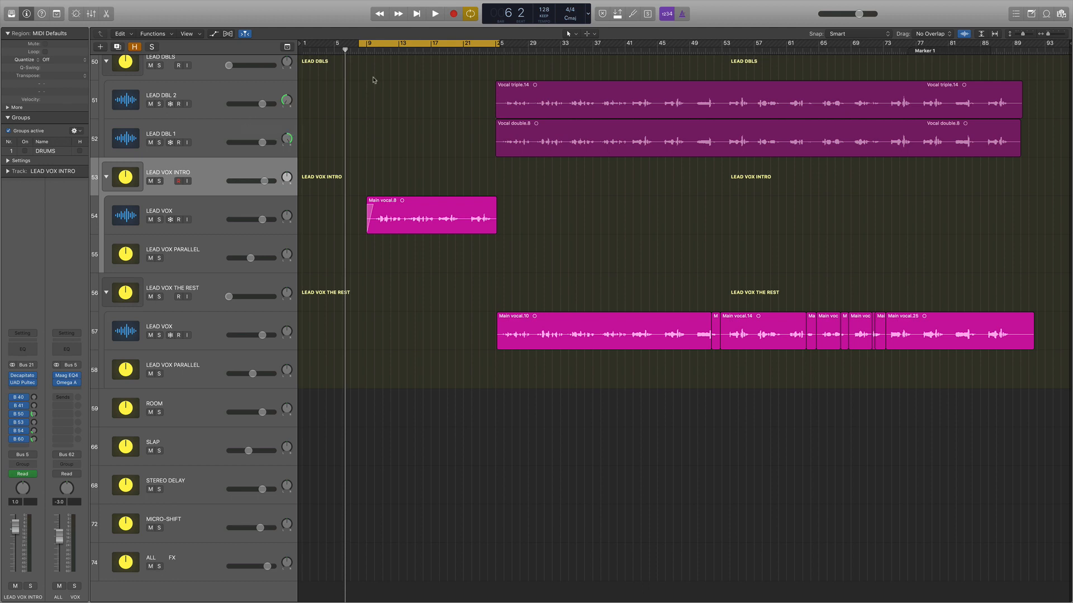
Extend the cycle range's start back to about bar 7 and play the intro vocal section.
{"action": "left_click_drag", "start_coordinate": [360, 43], "coordinate": [351, 43]}
{"action": "key", "text": "space"}
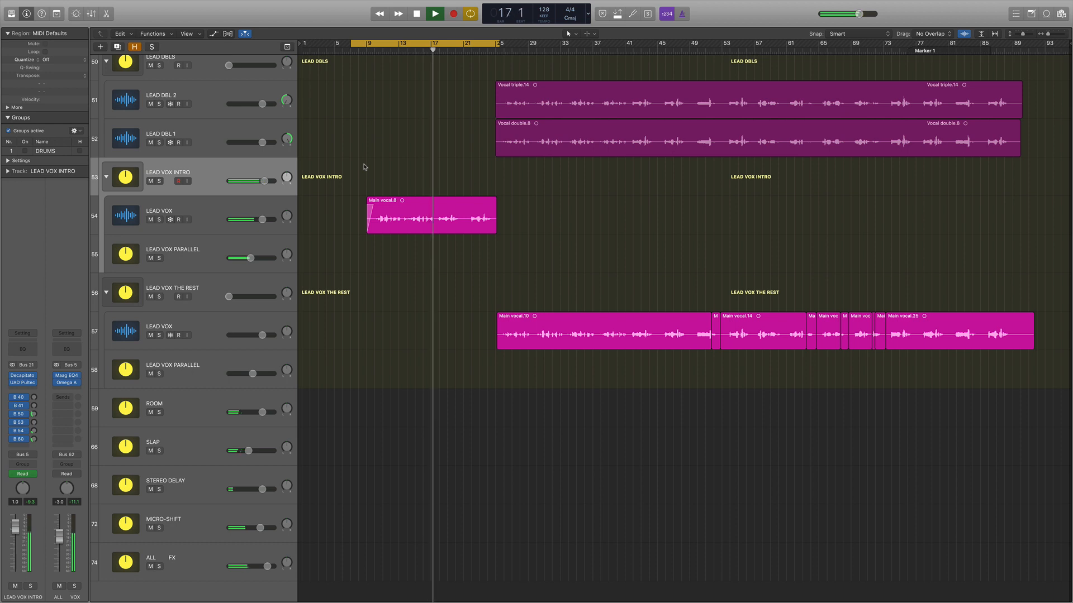
{"action": "key", "text": "space"}
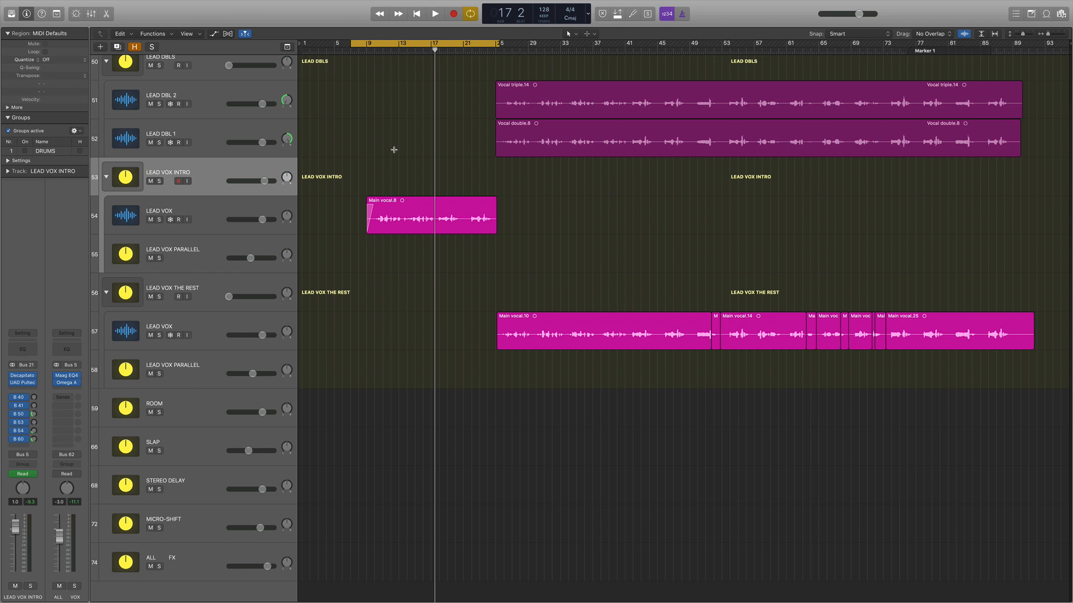
Solo the LEAD VOX track inside LEAD VOX INTRO, zoom to its region, show the mixer and play the vocal.
{"action": "left_click", "coordinate": [213, 207]}
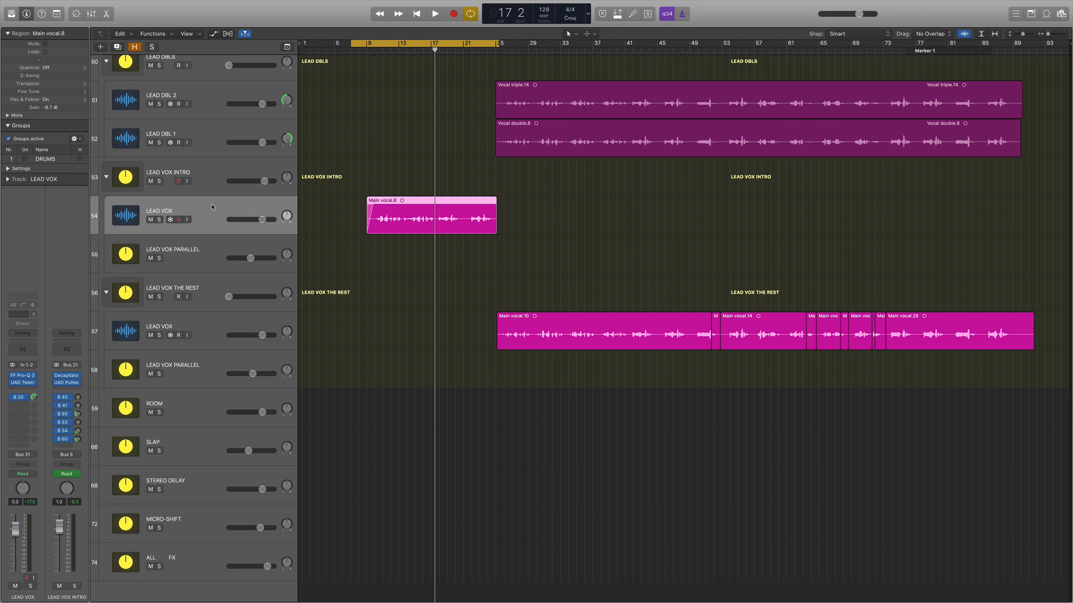
{"action": "key", "text": "s"}
{"action": "key", "text": "z"}
{"action": "key", "text": "x"}
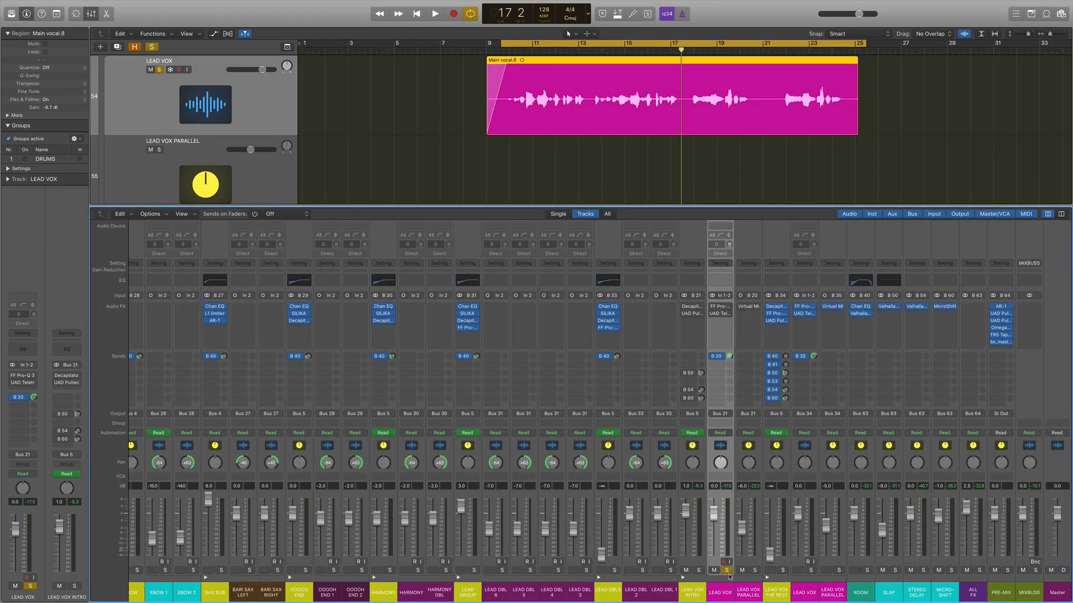
{"action": "key", "text": "space"}
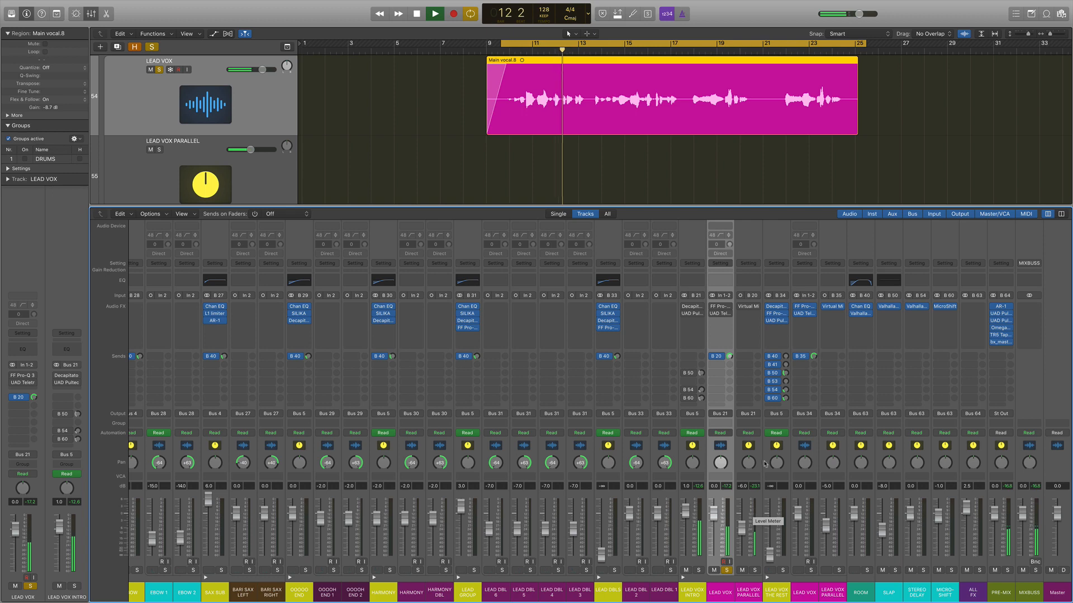
{"action": "key", "text": "space"}
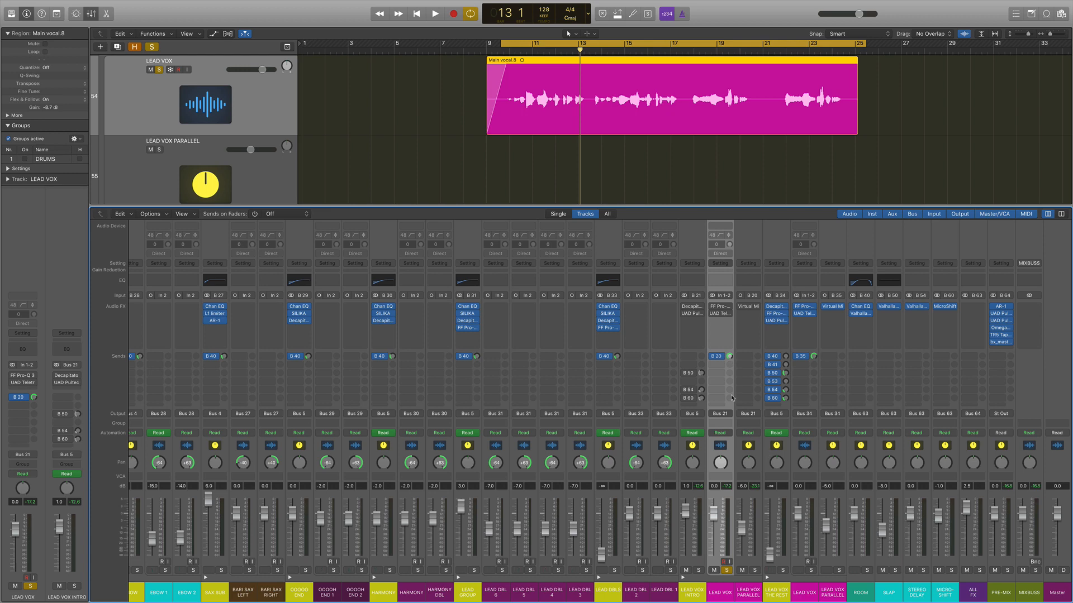
Enable and open FF Pro-Q 3 on the soloed LEAD VOX channel and examine its low-cut and 600 Hz bell bands.
{"action": "mouse_move", "coordinate": [712, 309]}
{"action": "left_click", "coordinate": [721, 308]}
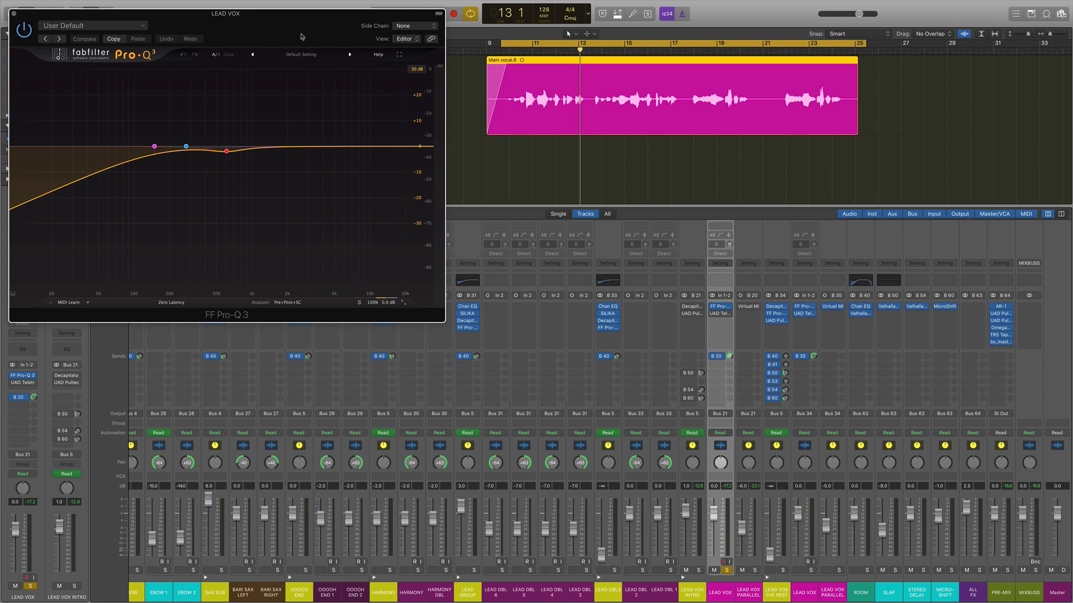
{"action": "left_click", "coordinate": [155, 147]}
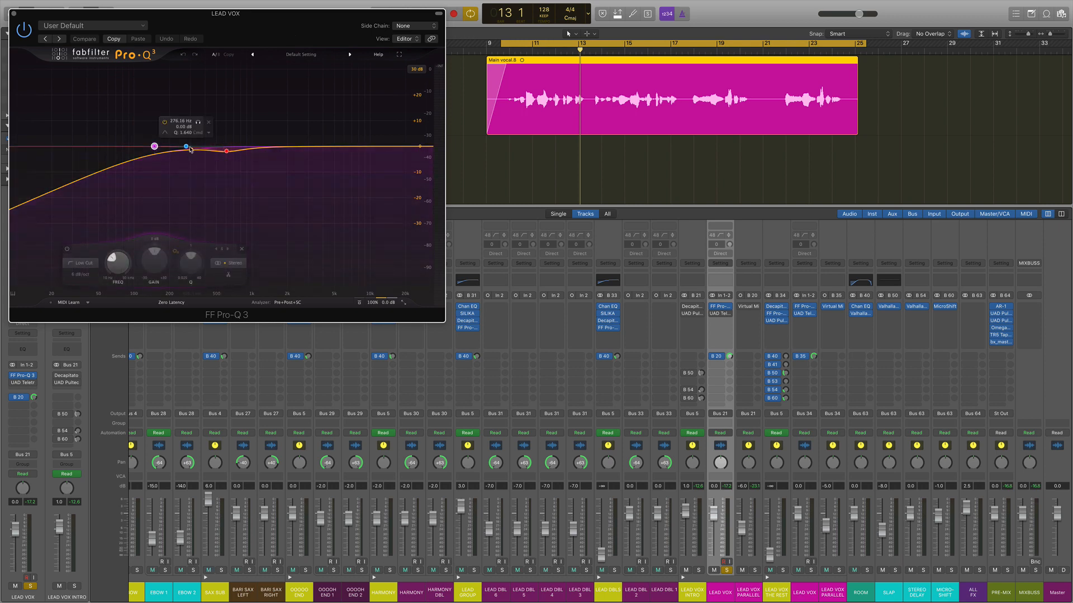
{"action": "left_click", "coordinate": [227, 151]}
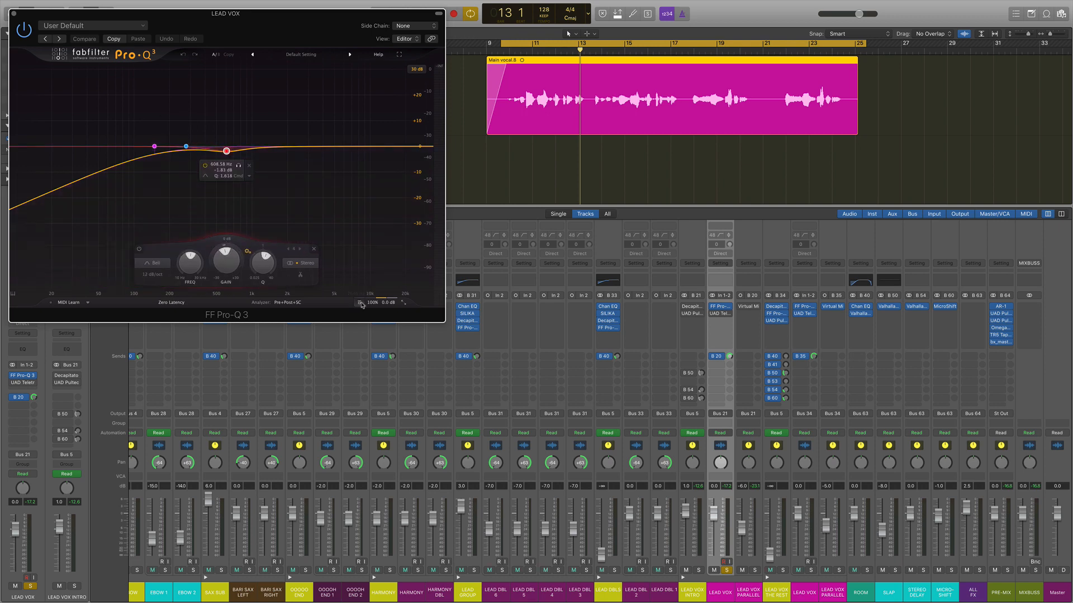
Compare the vocal with Pro-Q 3 bypassed and active while playing from the cycle start, and close the equalizer.
{"action": "left_click", "coordinate": [362, 303]}
{"action": "key", "text": "Return"}
{"action": "key", "text": "space"}
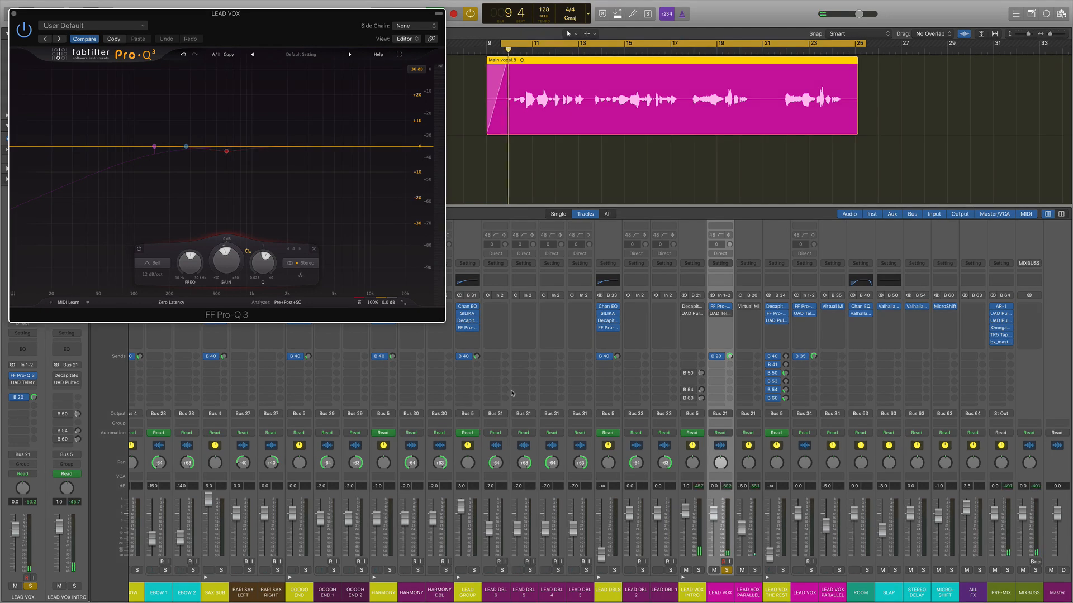
{"action": "left_click", "coordinate": [360, 304]}
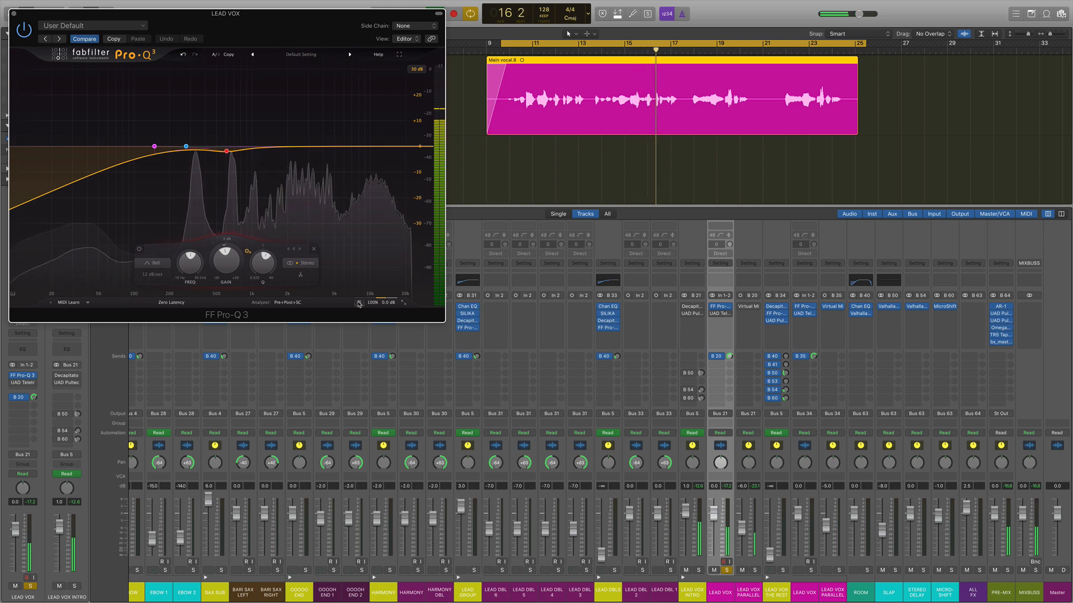
{"action": "key", "text": "space"}
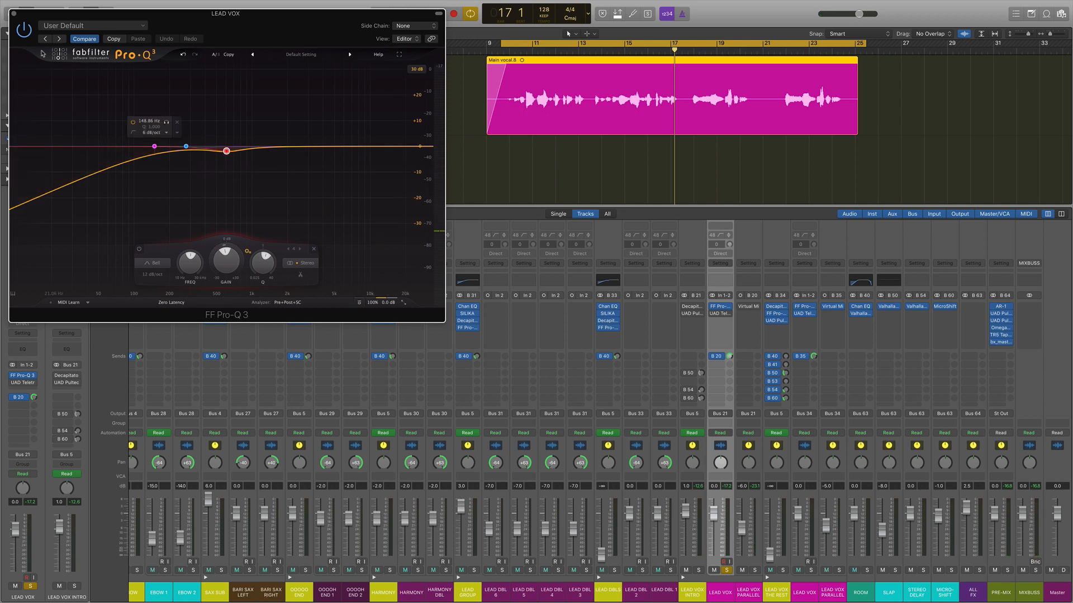
{"action": "left_click", "coordinate": [14, 14]}
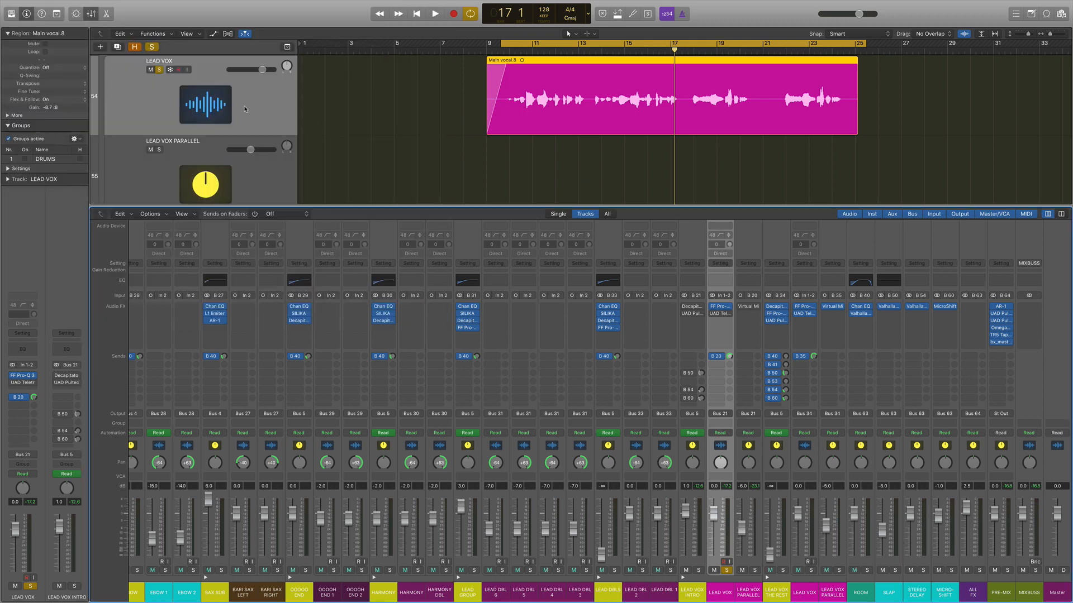
Reopen LEAD VOX's Pro-Q 3, try a bell boost of about 11 dB near 2 kHz, and undo it.
{"action": "left_click", "coordinate": [720, 308]}
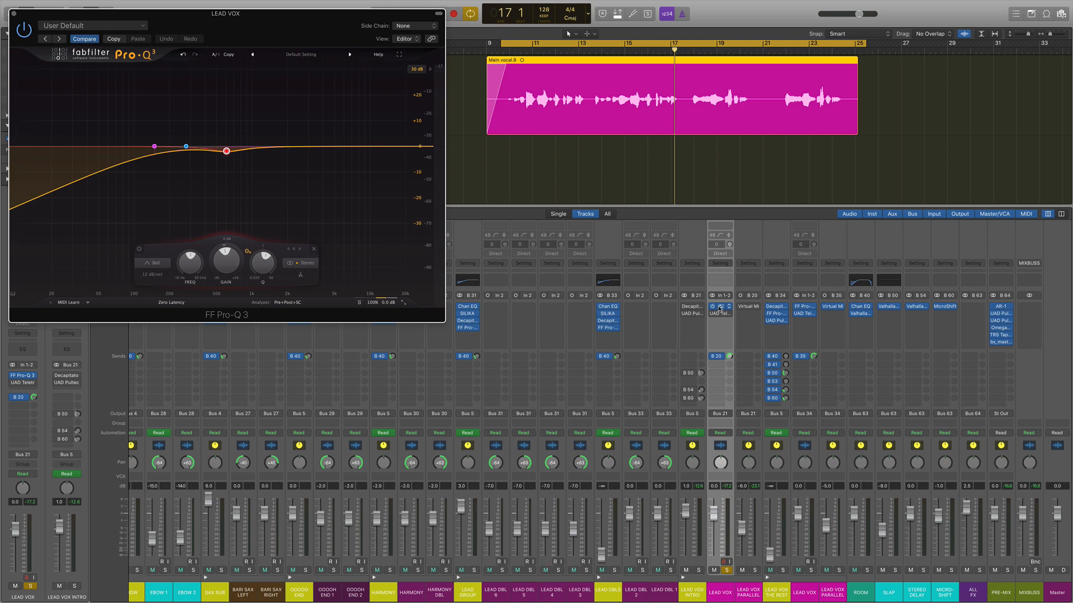
{"action": "left_click_drag", "start_coordinate": [291, 147], "coordinate": [287, 117]}
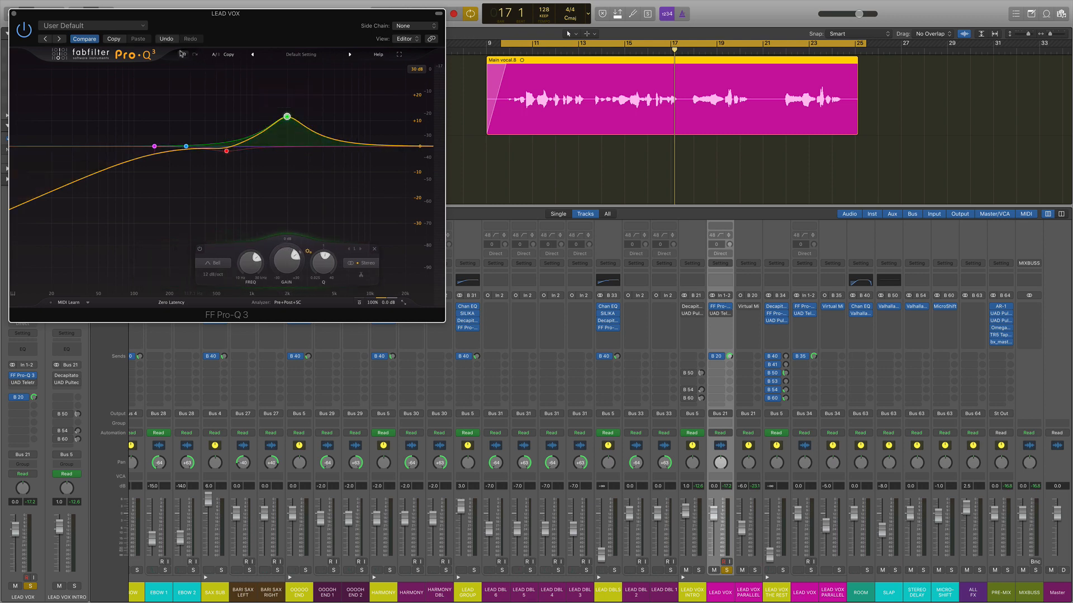
{"action": "left_click", "coordinate": [182, 54]}
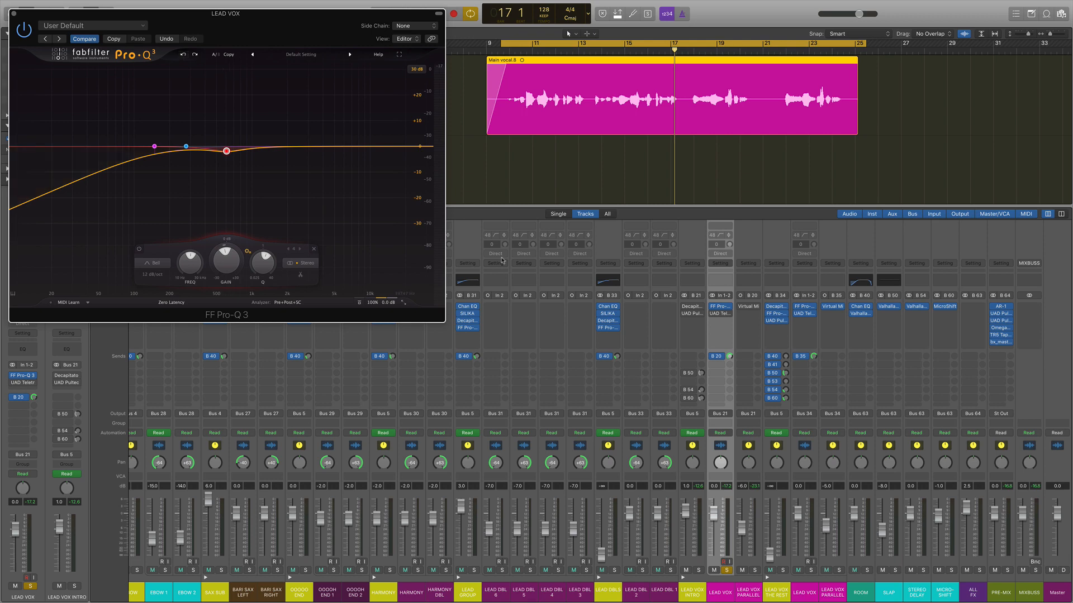
Enable the UAD Teletronix LA-2A Gray on LEAD VOX, place its window beside the equalizer, and play the compressed vocal.
{"action": "mouse_move", "coordinate": [713, 316]}
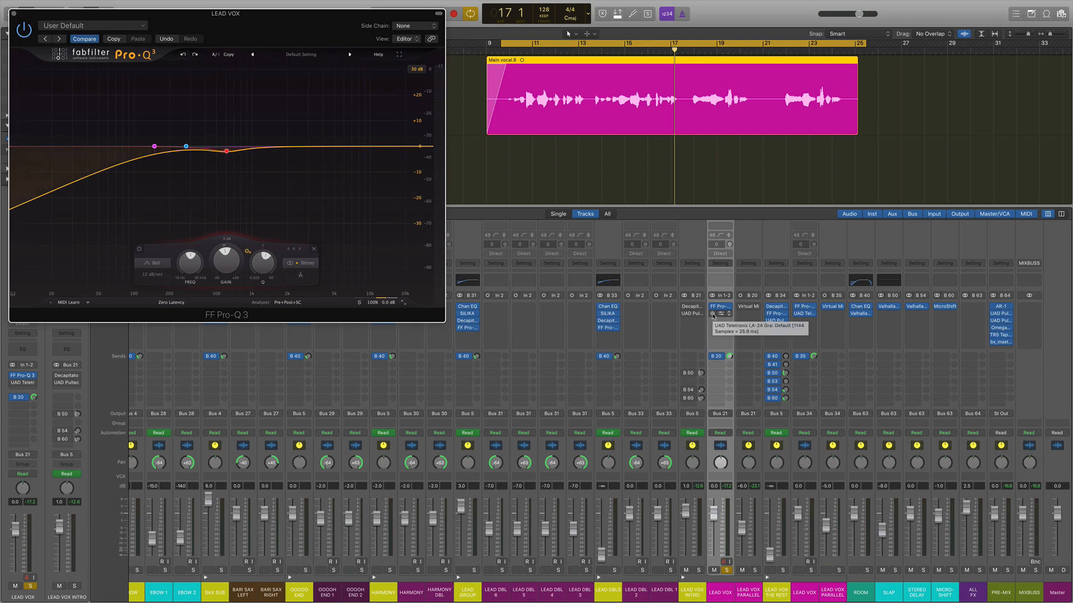
{"action": "left_click", "coordinate": [716, 314]}
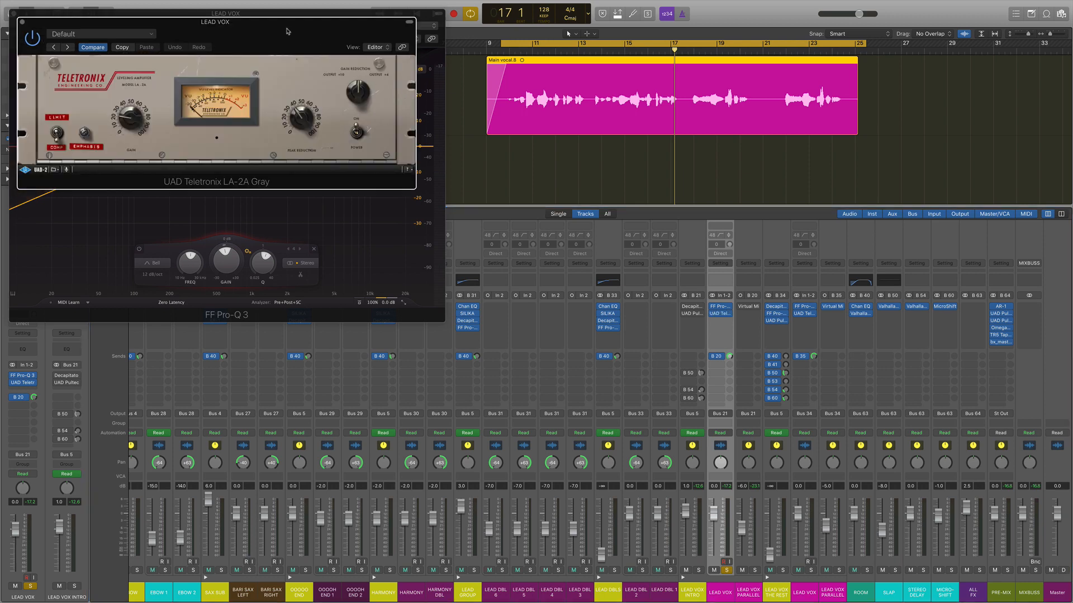
{"action": "left_click_drag", "start_coordinate": [287, 31], "coordinate": [753, 90]}
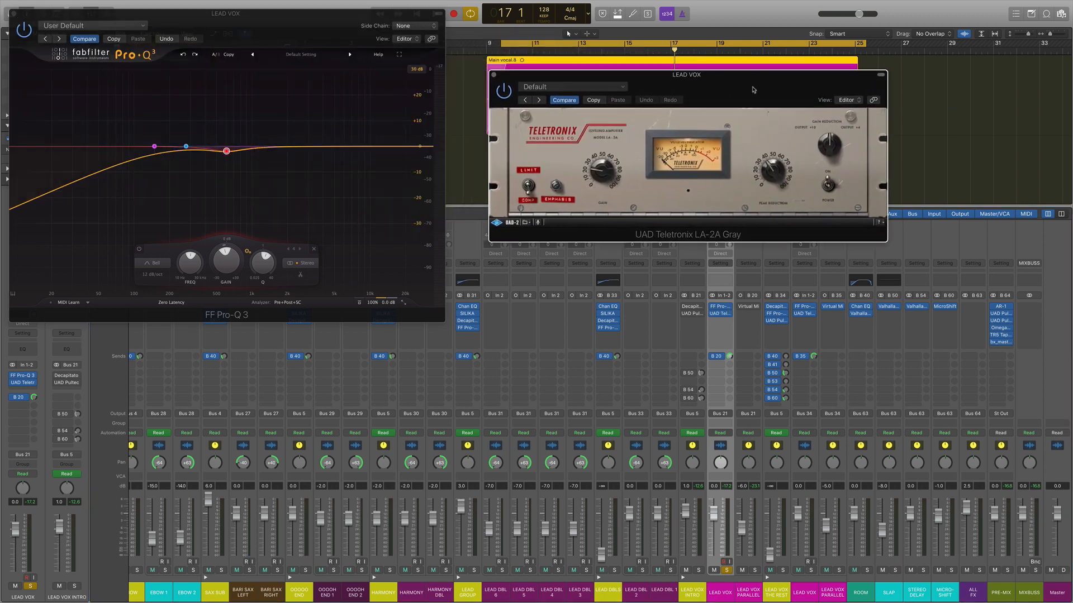
{"action": "key", "text": "space"}
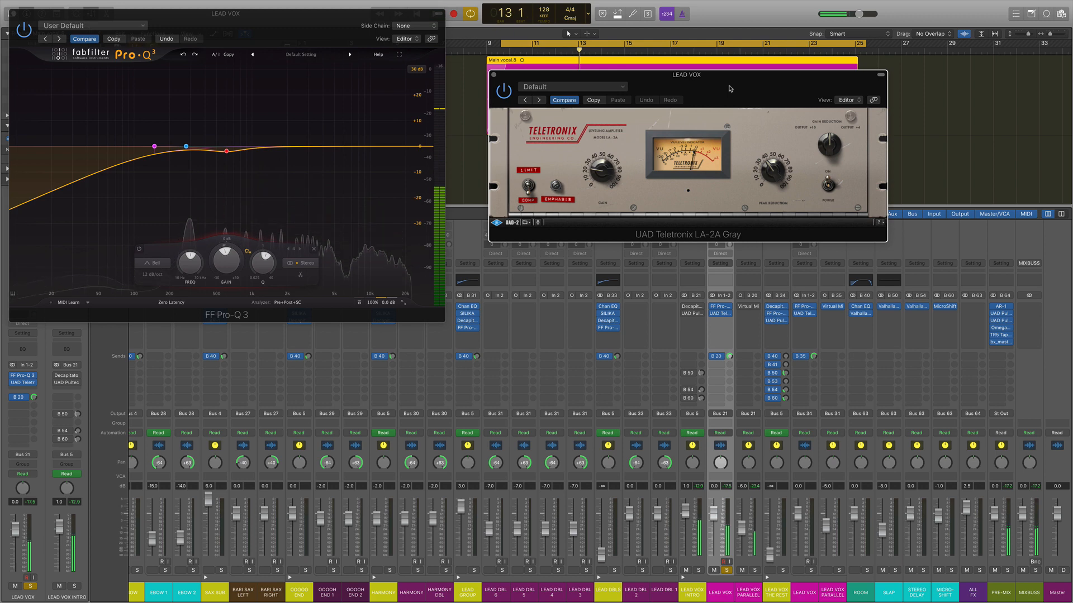
{"action": "key", "text": "space"}
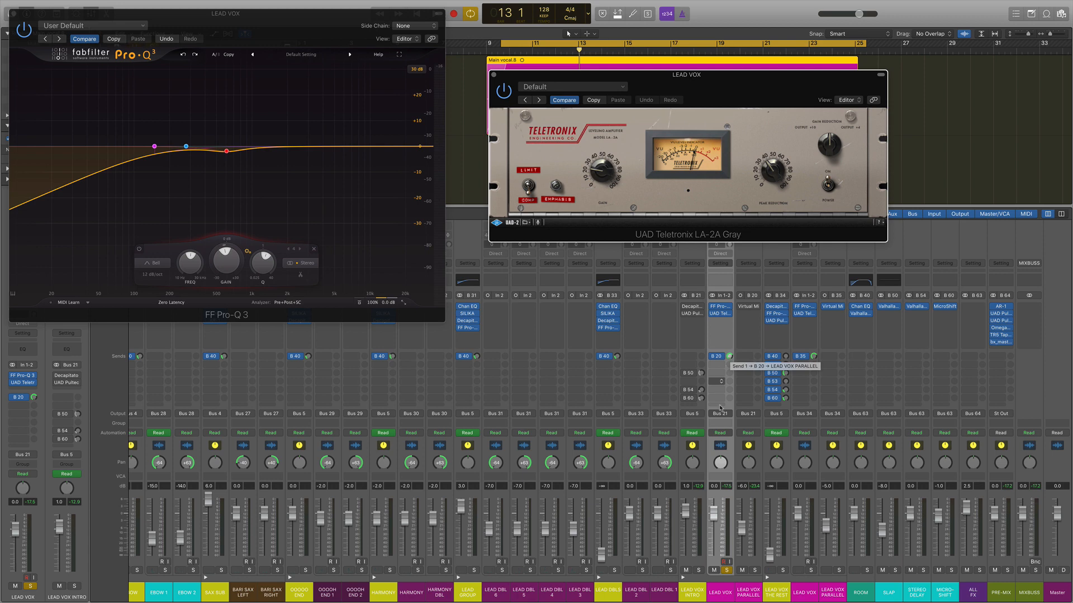
Solo the intro's LEAD VOX PARALLEL channel and play it with its Virtual Mix Rack bypassed.
{"action": "left_click", "coordinate": [749, 447]}
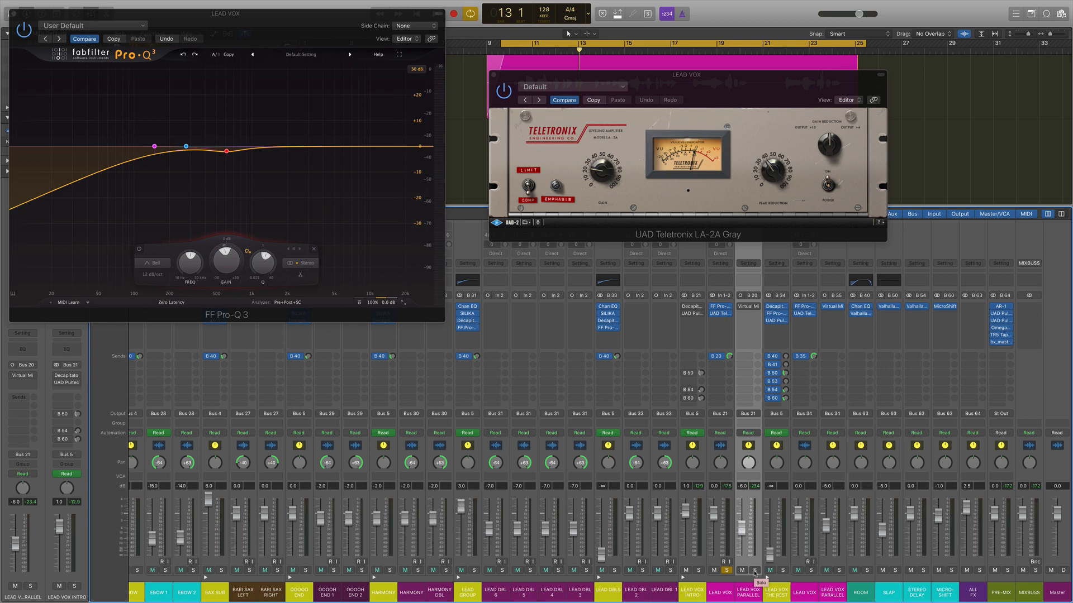
{"action": "left_click", "coordinate": [754, 570]}
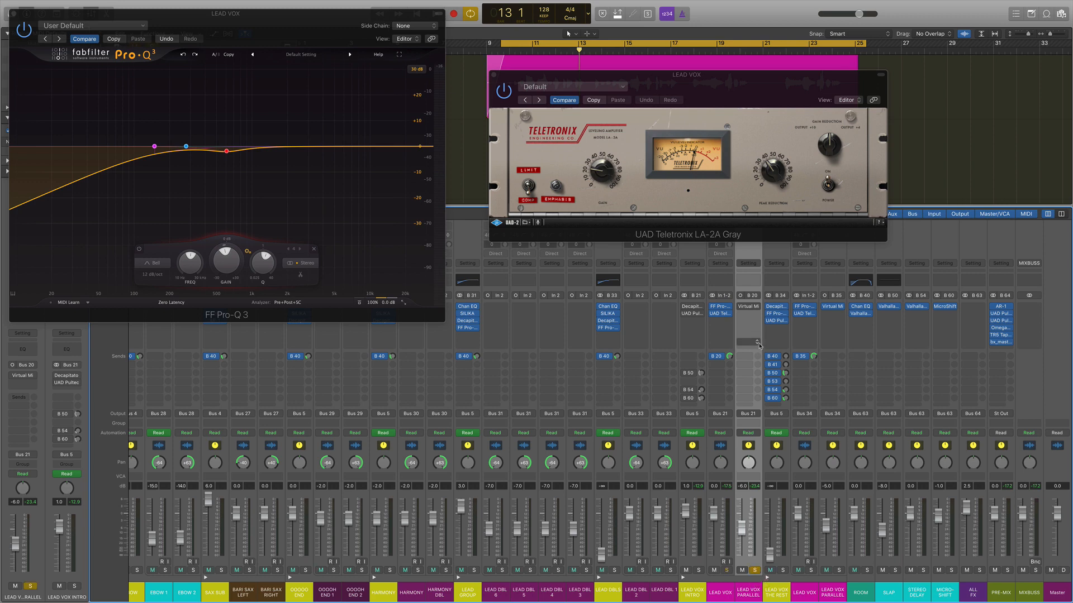
{"action": "key", "text": "space"}
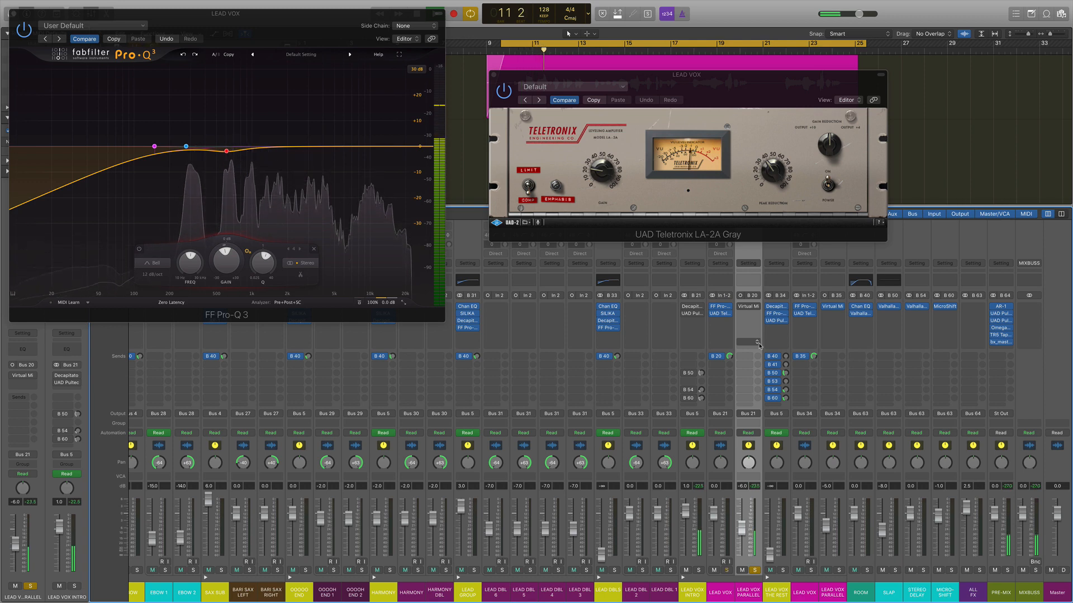
{"action": "key", "text": "space"}
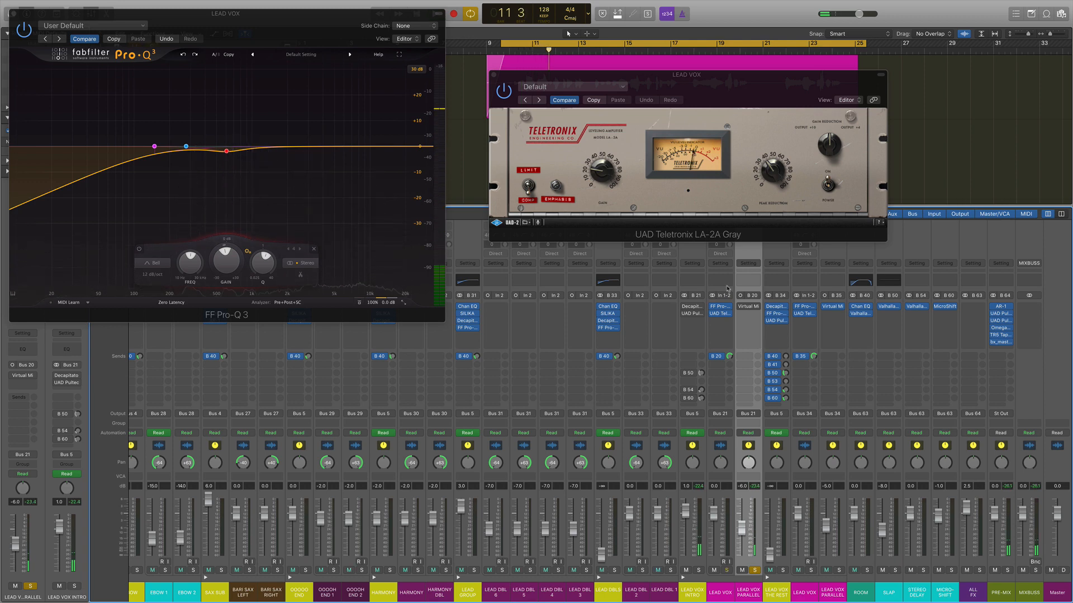
Enable the Virtual Mix Rack on LEAD VOX PARALLEL, play through its FG-116 compressor, and close both compressor windows.
{"action": "left_click", "coordinate": [741, 306]}
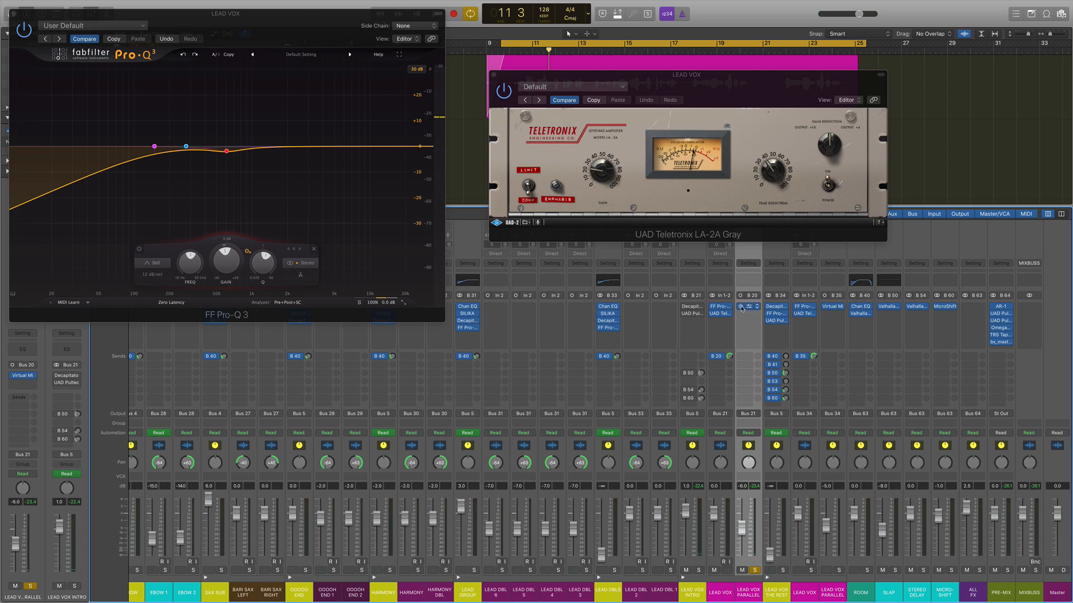
{"action": "left_click", "coordinate": [749, 307]}
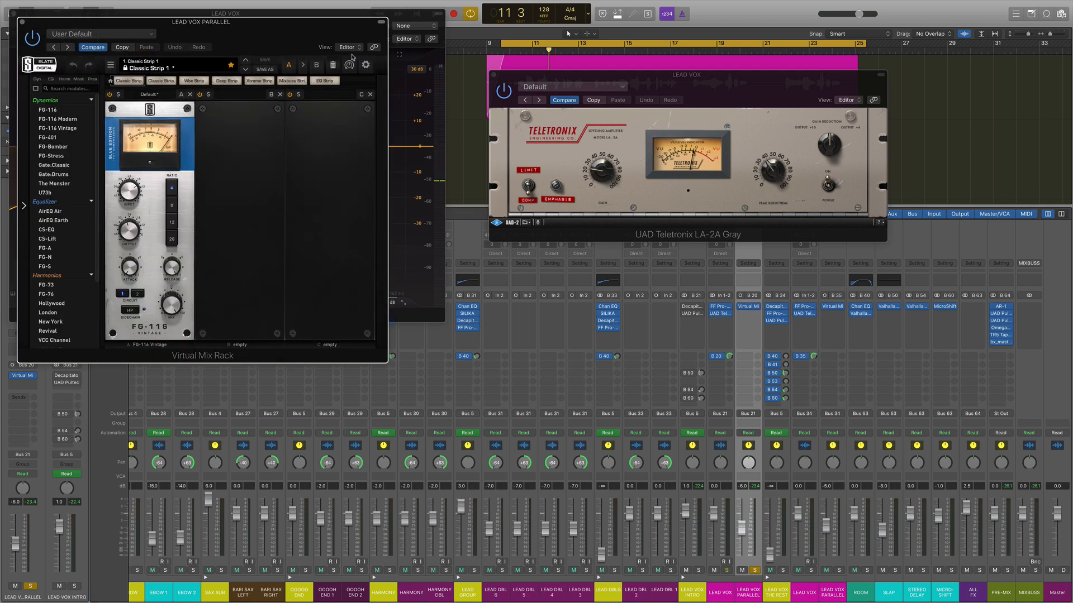
{"action": "left_click_drag", "start_coordinate": [285, 38], "coordinate": [328, 50]}
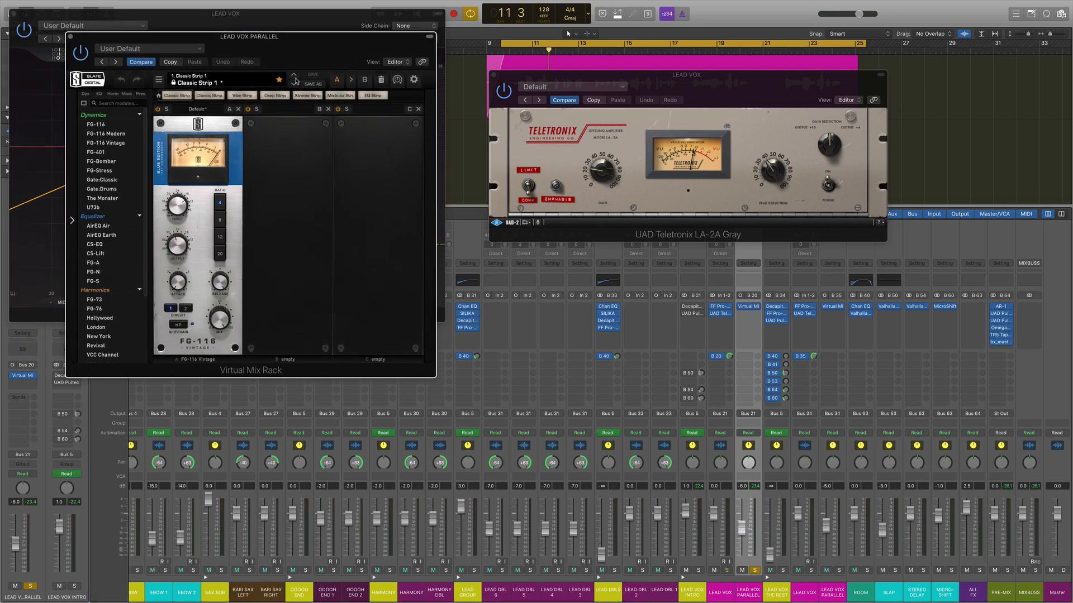
{"action": "key", "text": "space"}
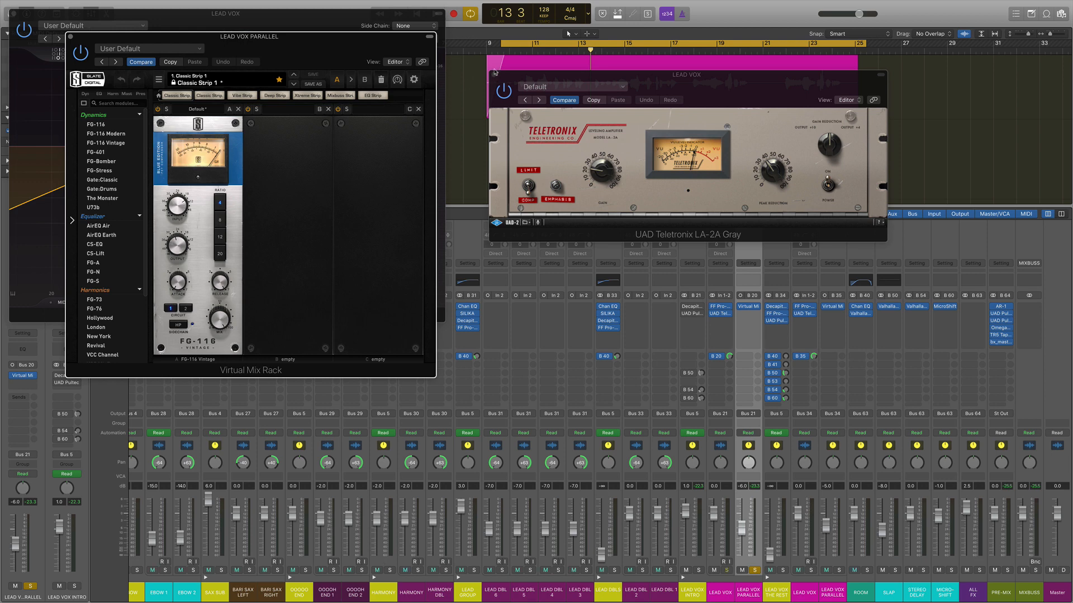
{"action": "left_click", "coordinate": [494, 74]}
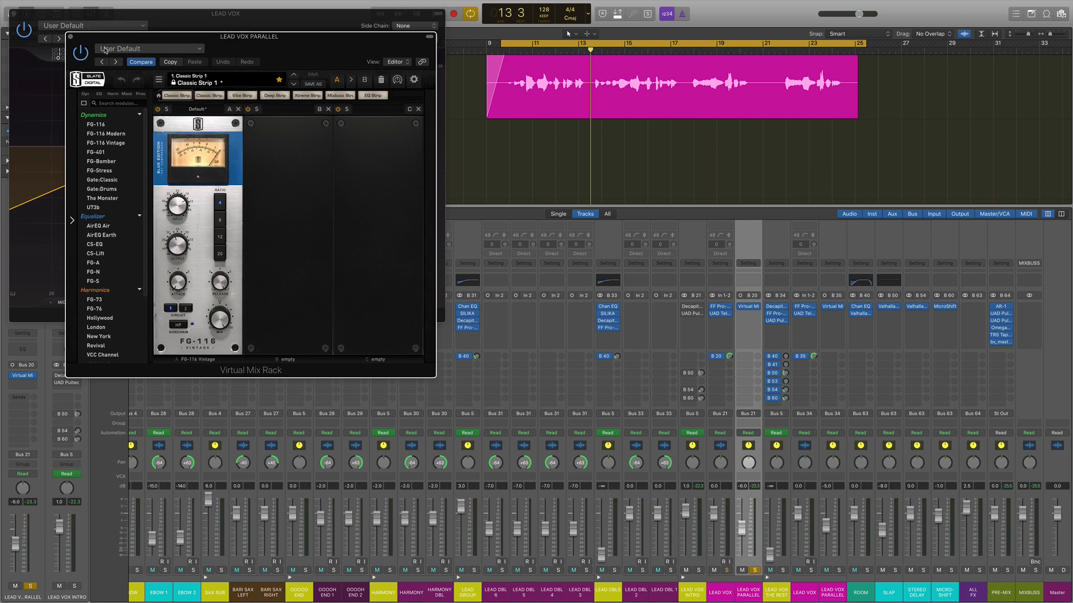
{"action": "left_click", "coordinate": [71, 37]}
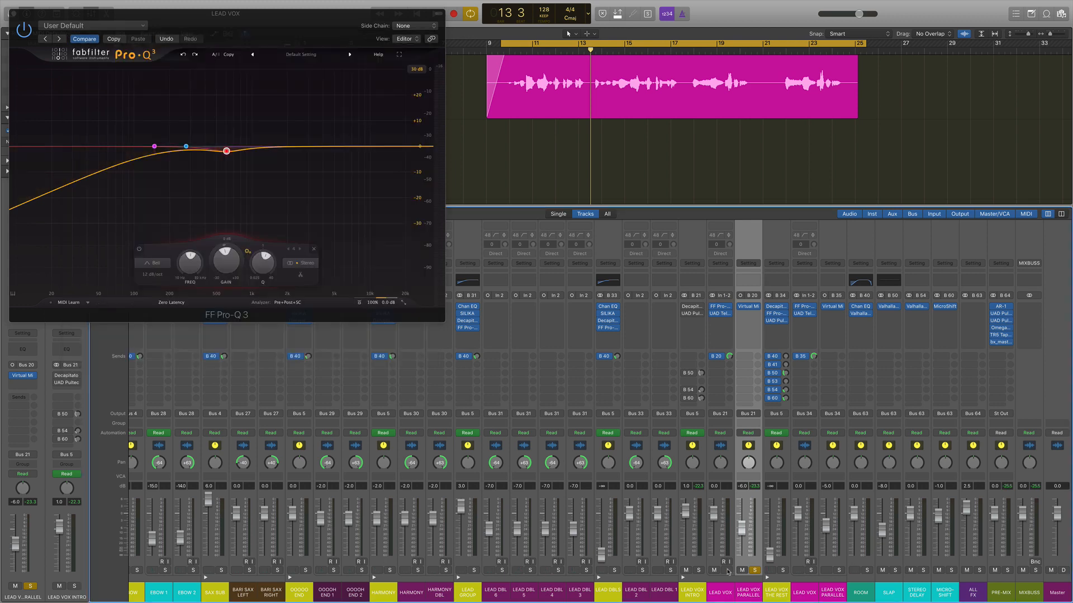
Solo the intro's LEAD VOX channel and reopen its LA-2A Gray compressor.
{"action": "left_click", "coordinate": [727, 570]}
{"action": "left_click", "coordinate": [732, 452]}
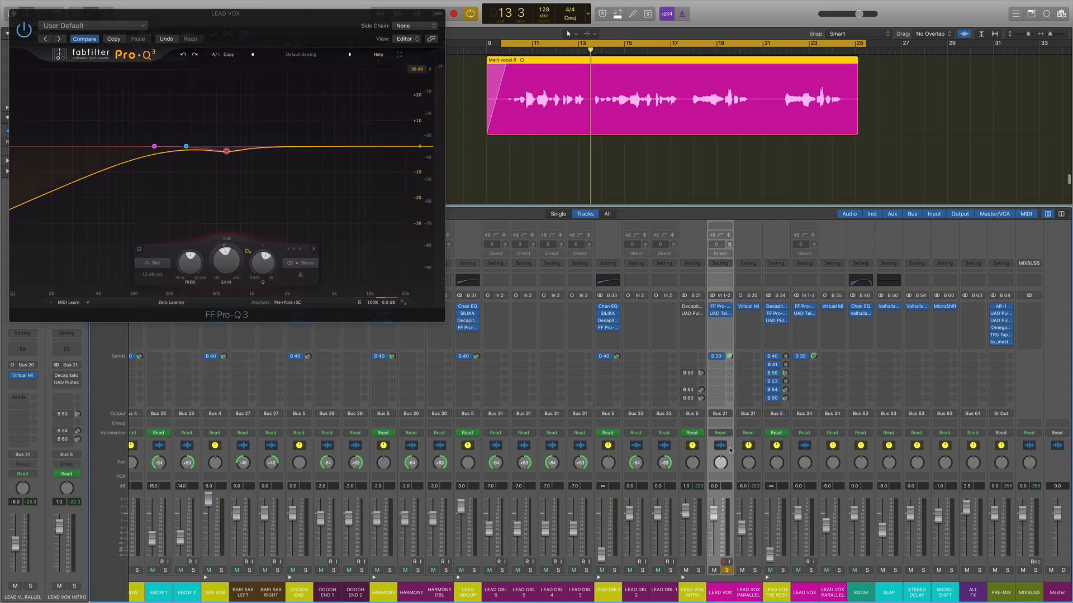
{"action": "left_click", "coordinate": [721, 315]}
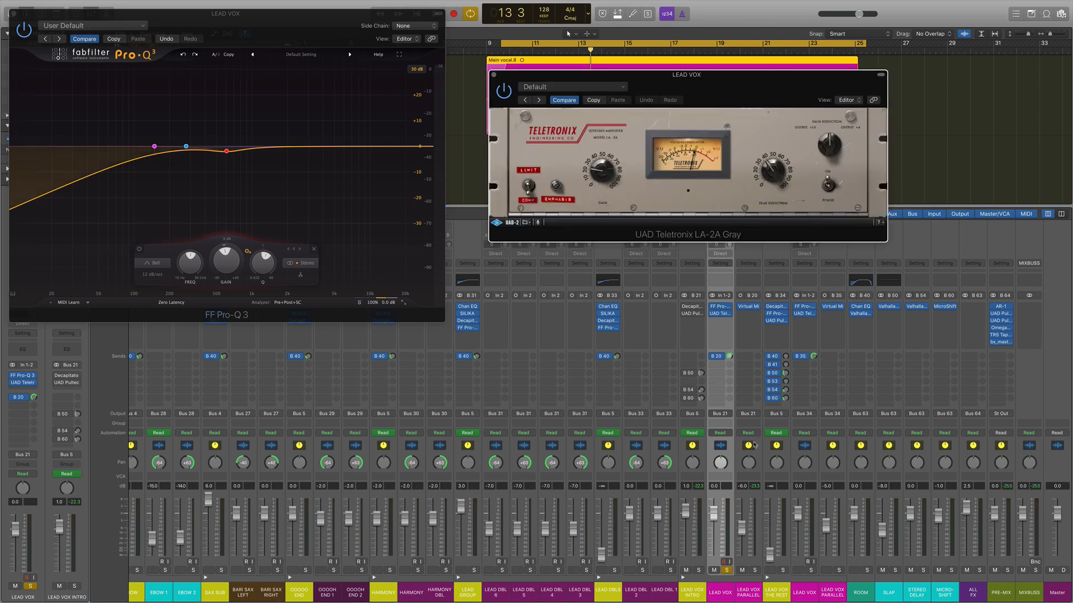
Solo the intro's LEAD VOX PARALLEL channel and reopen its Virtual Mix Rack.
{"action": "left_click", "coordinate": [743, 552]}
{"action": "left_click", "coordinate": [754, 570]}
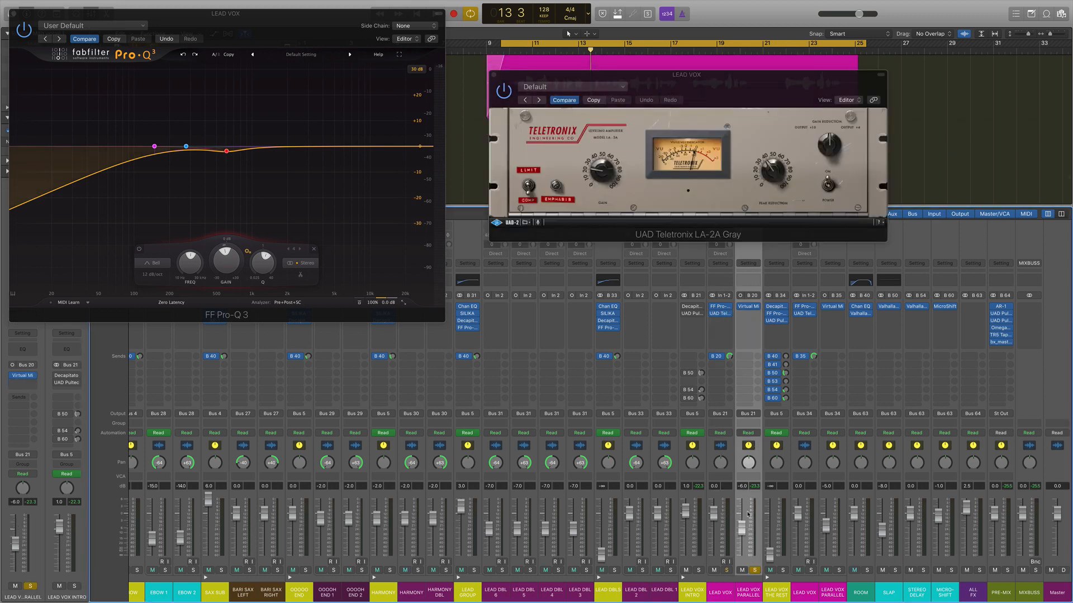
{"action": "left_click", "coordinate": [749, 307]}
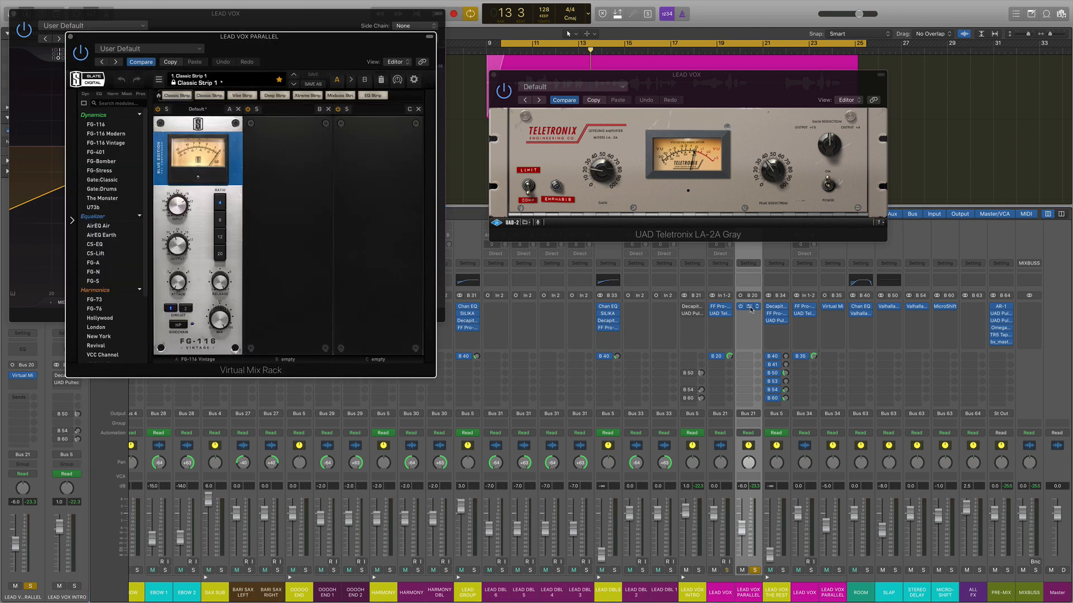
Close the Virtual Mix Rack, solo and play LEAD VOX INTRO with its own effects bypassed, and close the LA-2A window.
{"action": "left_click", "coordinate": [751, 309]}
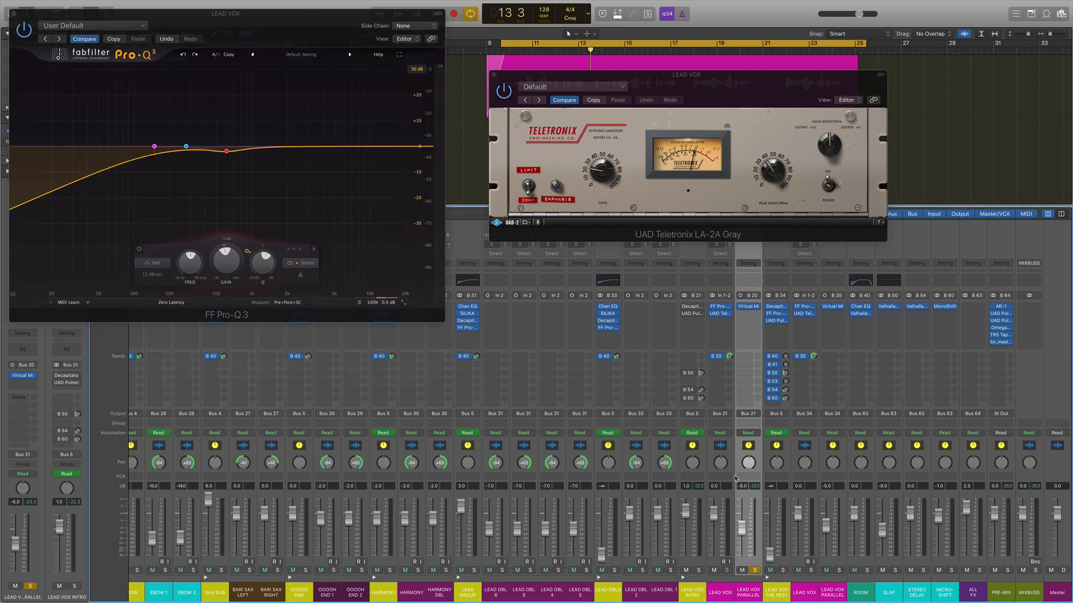
{"action": "left_click", "coordinate": [731, 446]}
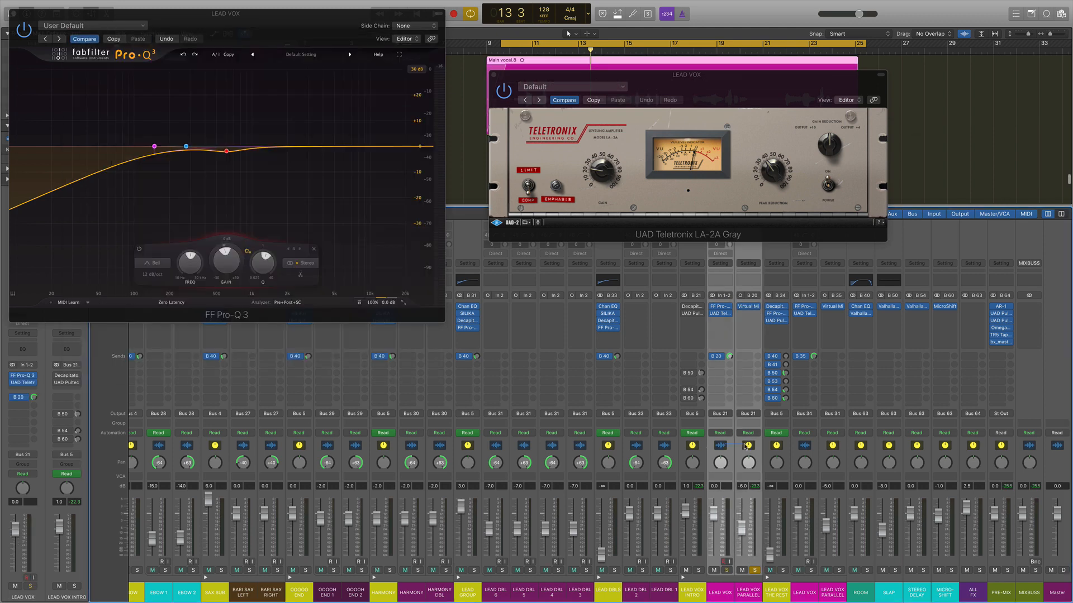
{"action": "left_click", "coordinate": [695, 447]}
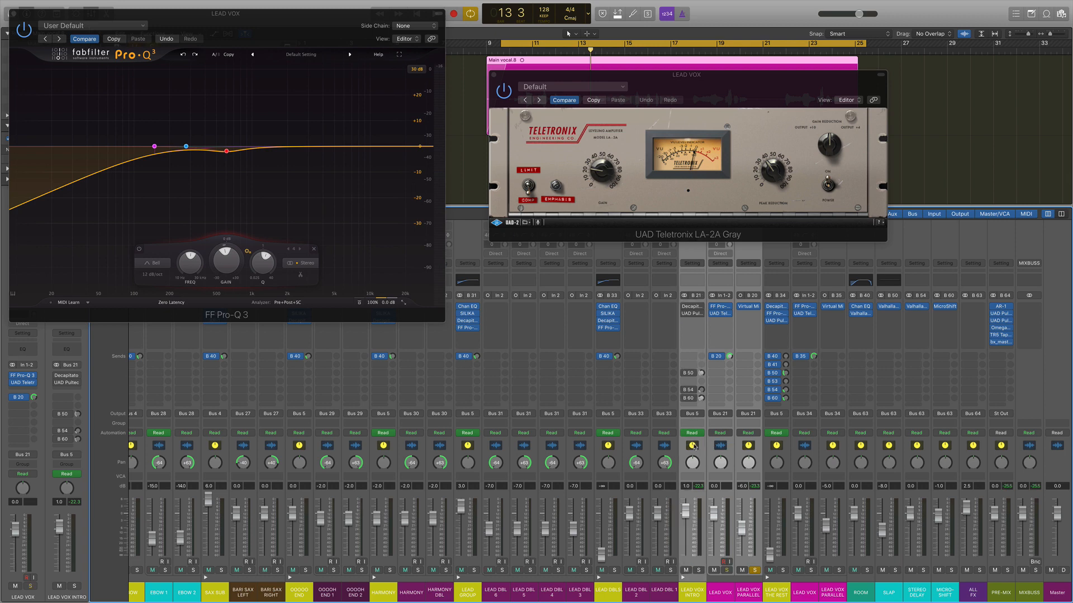
{"action": "left_click", "coordinate": [699, 571]}
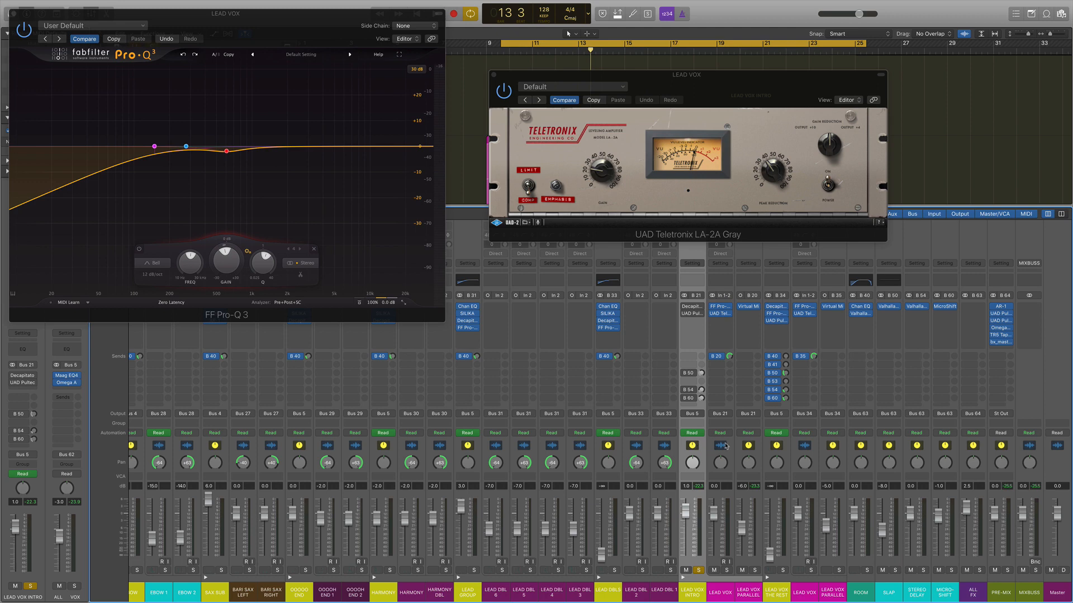
{"action": "key", "text": "space"}
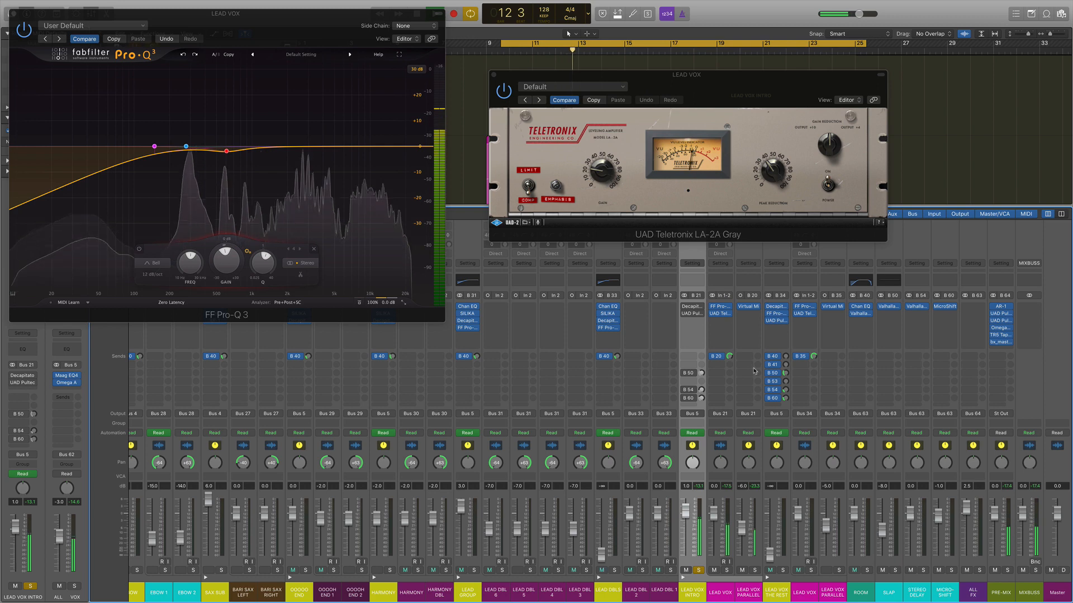
{"action": "left_click", "coordinate": [494, 75]}
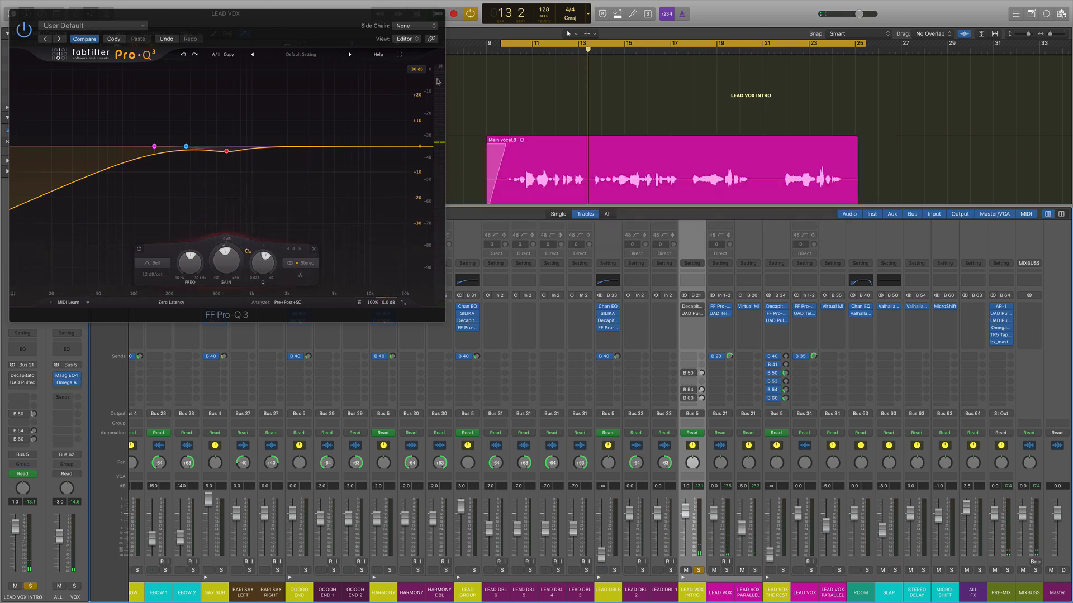
{"action": "key", "text": "space"}
Enable and open the Decapitator on LEAD VOX INTRO and play the soloed vocal through it.
{"action": "left_click", "coordinate": [684, 307]}
{"action": "left_click", "coordinate": [693, 307]}
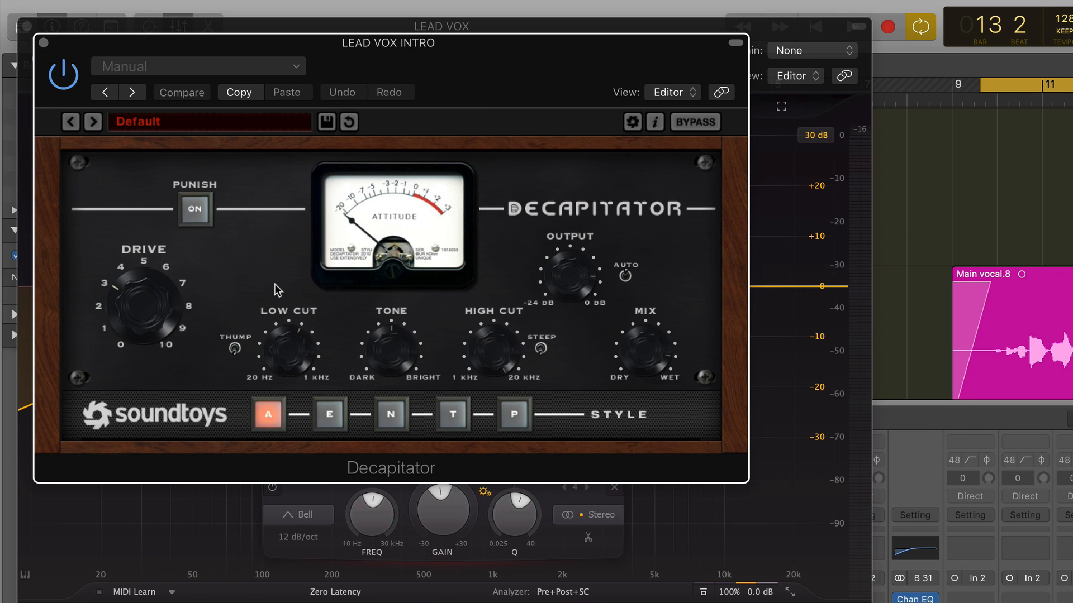
{"action": "key", "text": "space"}
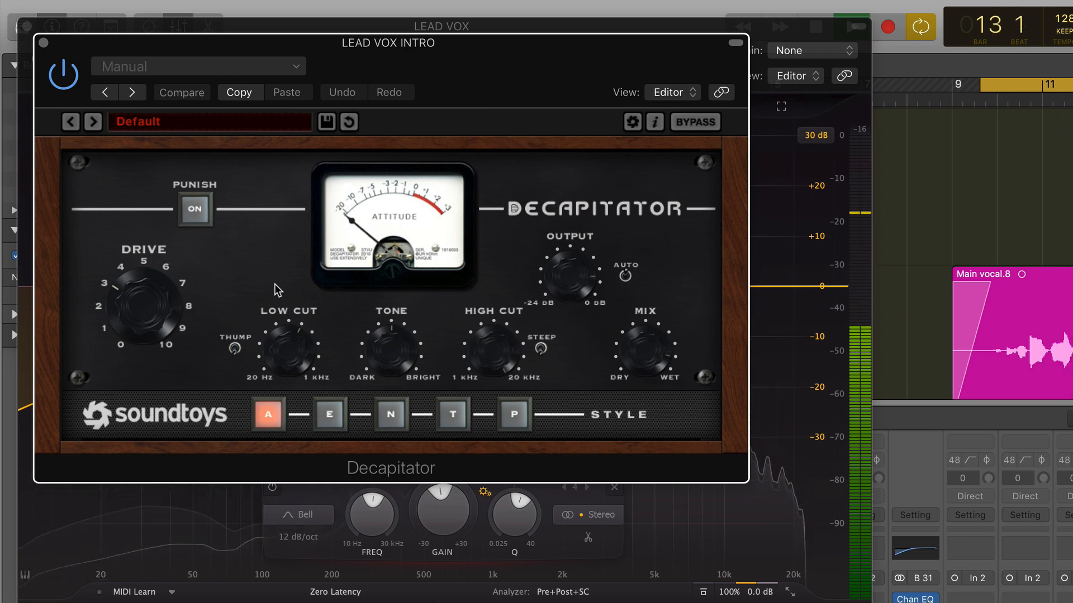
{"action": "key", "text": "space"}
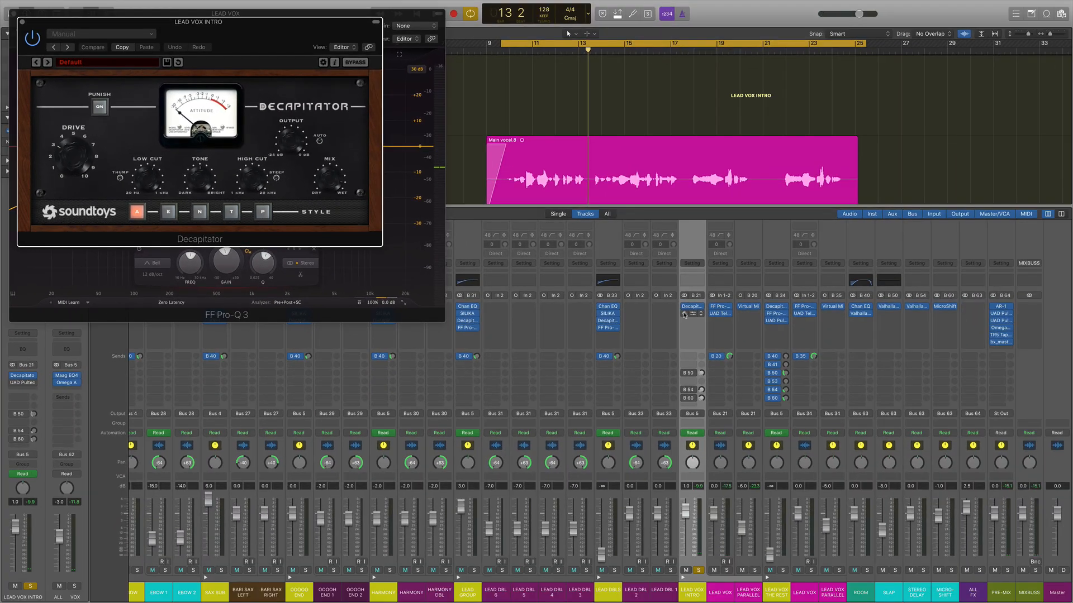
Enable and open the Pultec EQP-1A on LEAD VOX INTRO, move its window clear of the Decapitator, and switch the EQ out.
{"action": "left_click", "coordinate": [692, 315]}
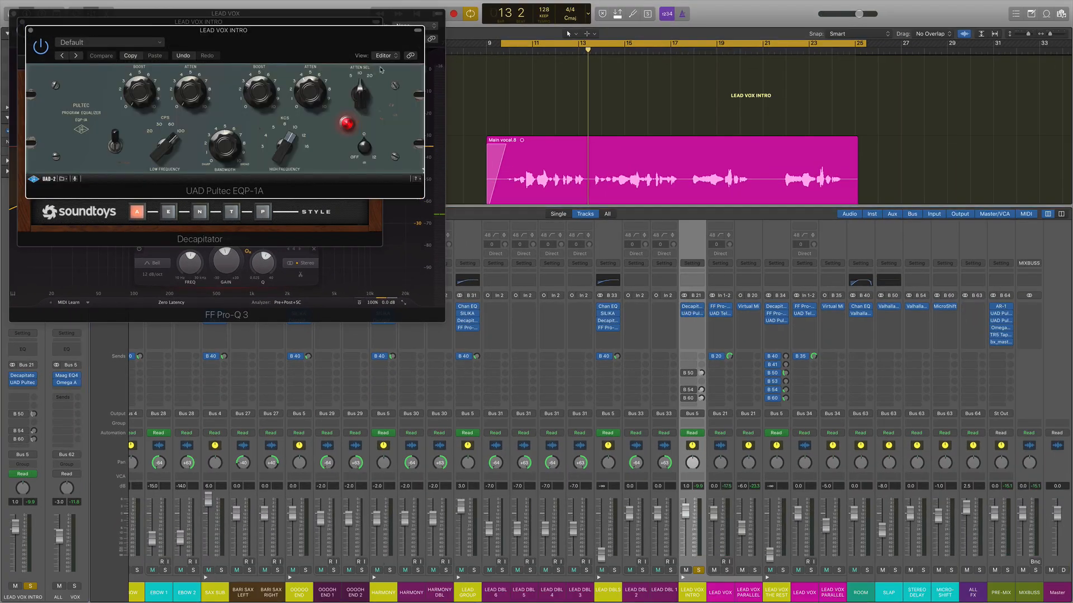
{"action": "left_click_drag", "start_coordinate": [293, 46], "coordinate": [762, 67]}
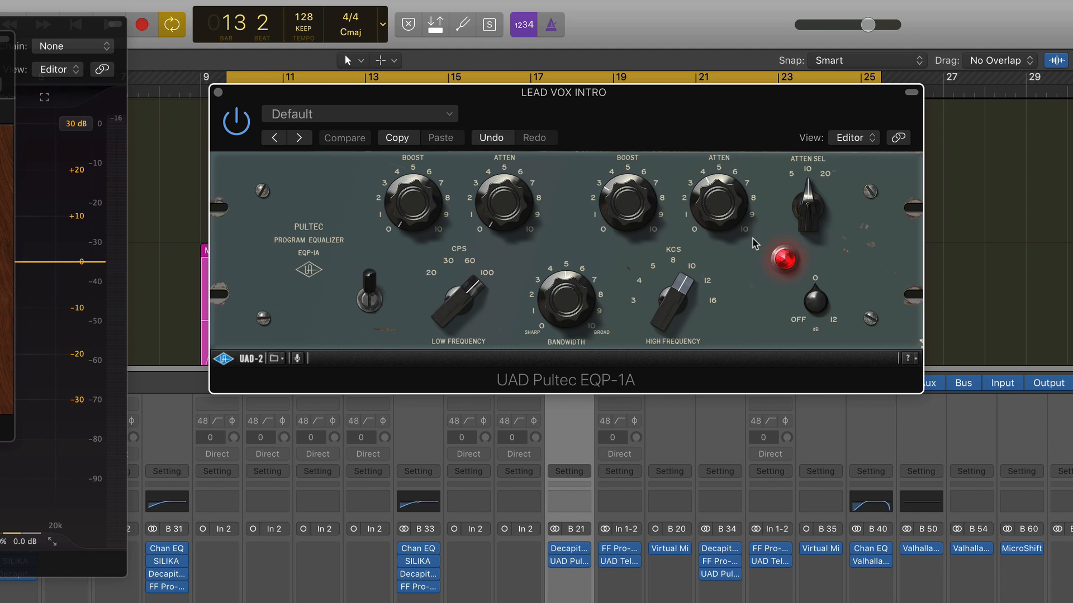
{"action": "left_click", "coordinate": [369, 293]}
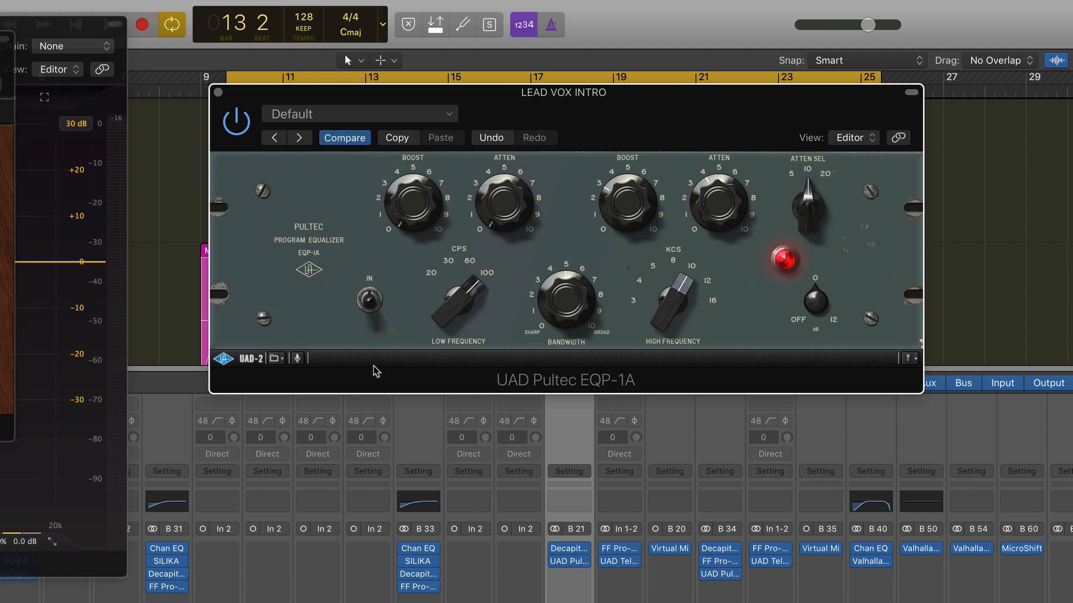
Compare the soloed vocal with the Pultec EQ in and out during playback, leave it switched in, and close its window.
{"action": "key", "text": "space"}
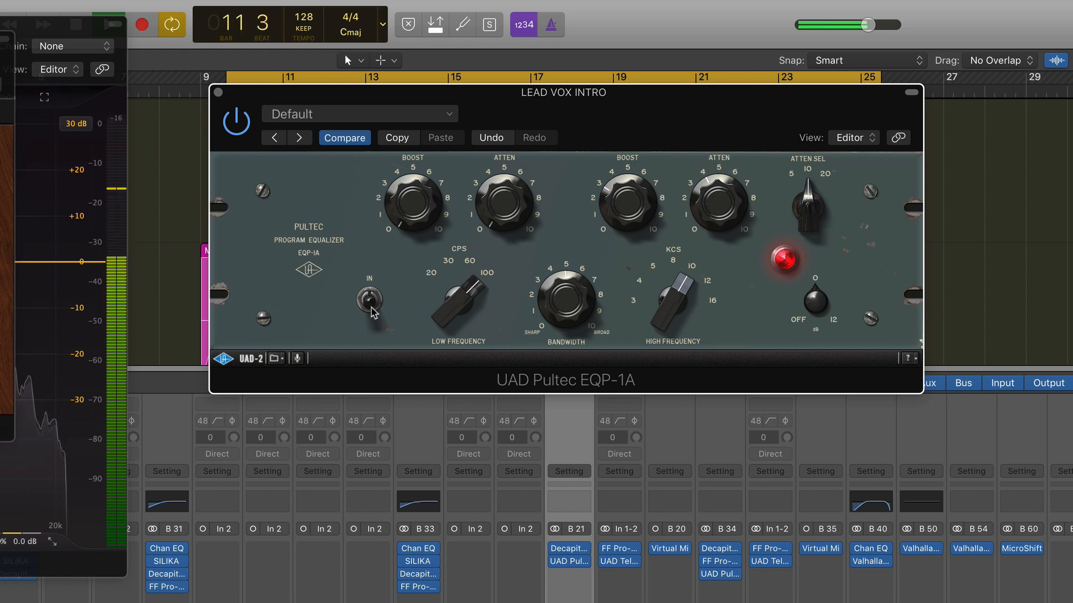
{"action": "left_click", "coordinate": [370, 305]}
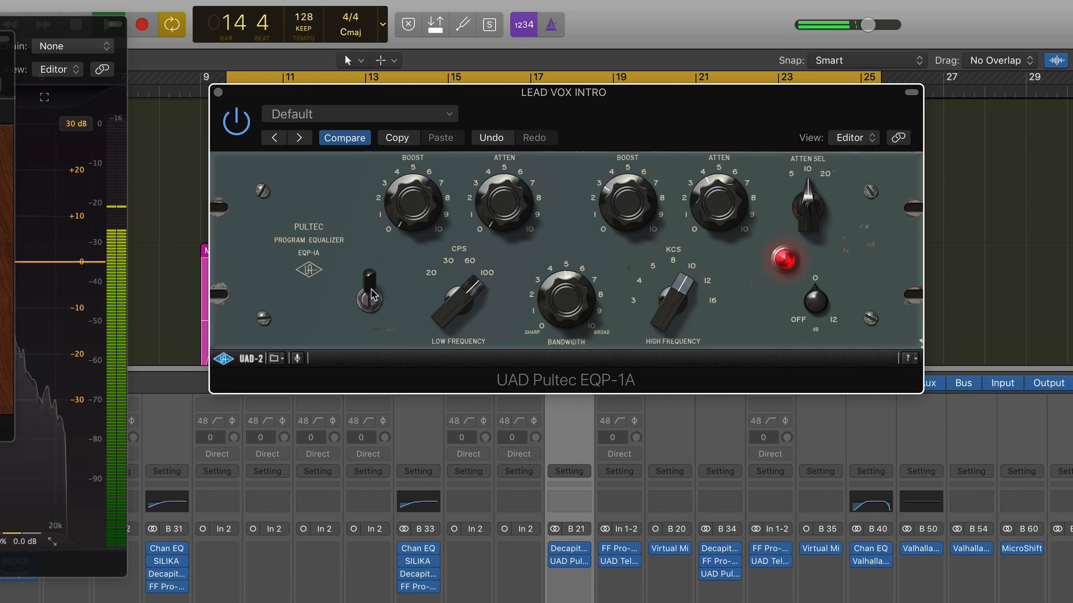
{"action": "left_click", "coordinate": [372, 301]}
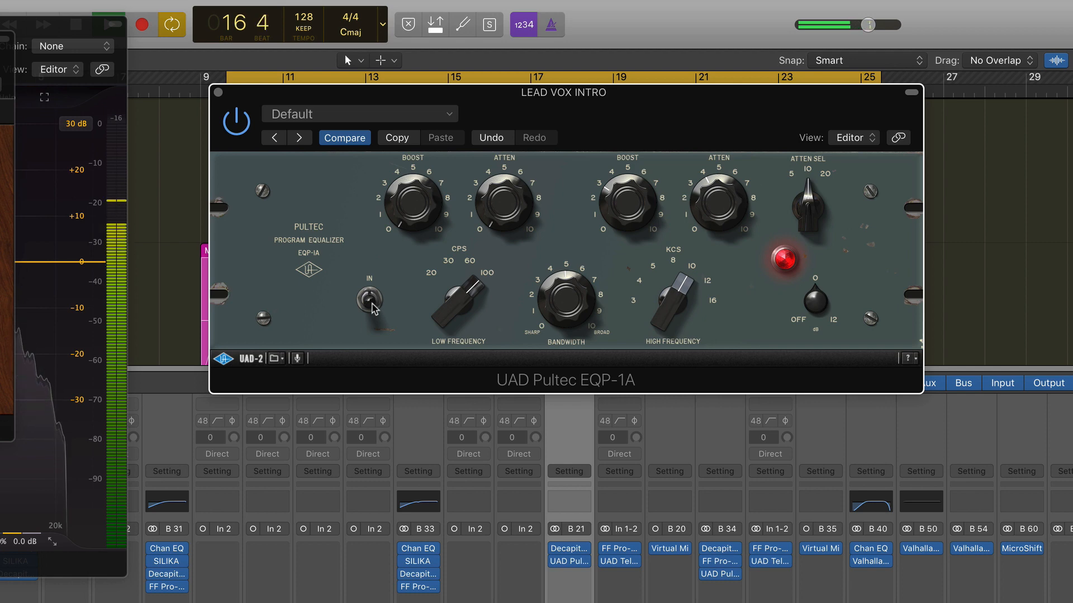
{"action": "left_click", "coordinate": [370, 301]}
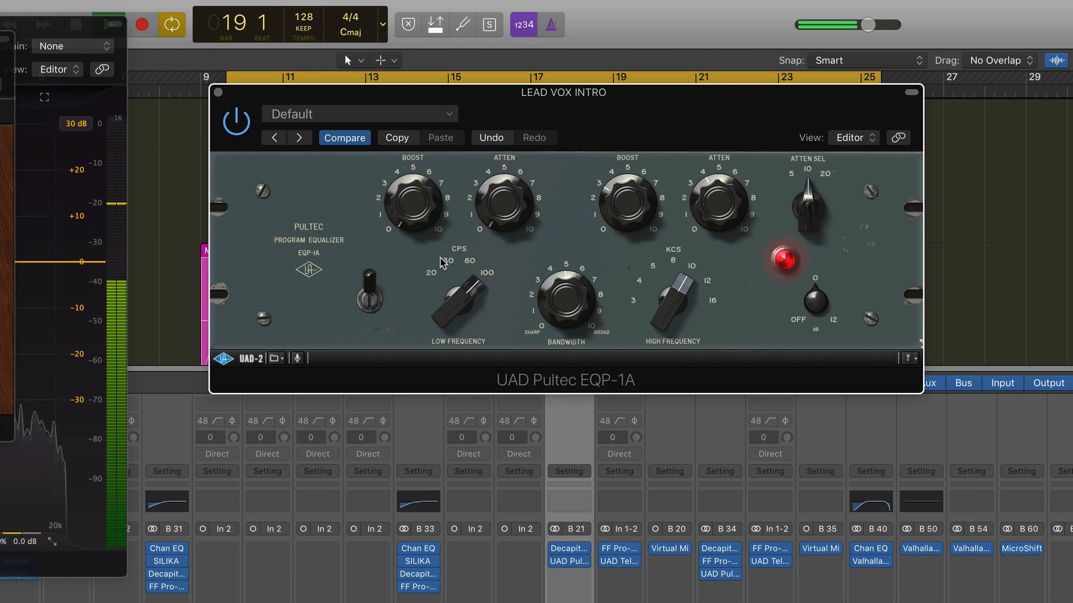
{"action": "key", "text": "space"}
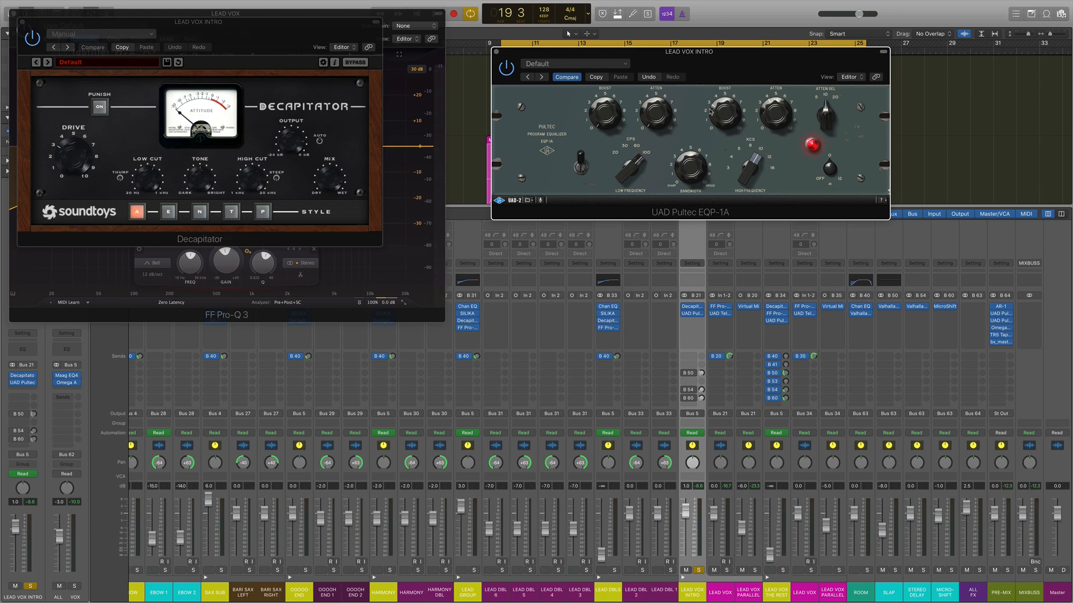
{"action": "left_click", "coordinate": [496, 51]}
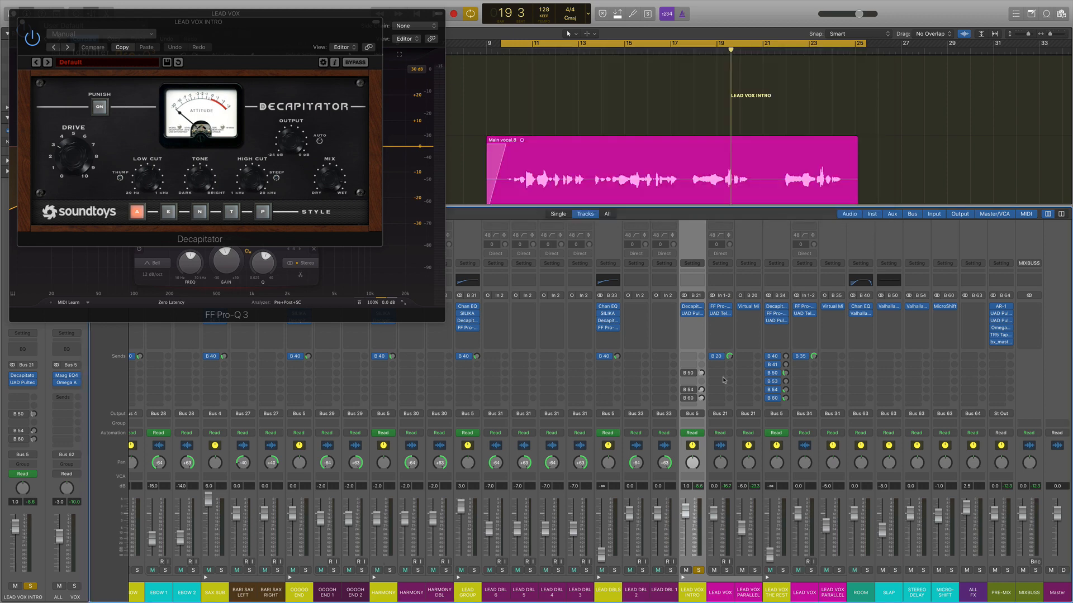
Enable the Bus 50, 54 and 60 sends on LEAD VOX INTRO, unsolo it, and play the vocal in the full mix.
{"action": "left_click_drag", "start_coordinate": [684, 373], "coordinate": [686, 398]}
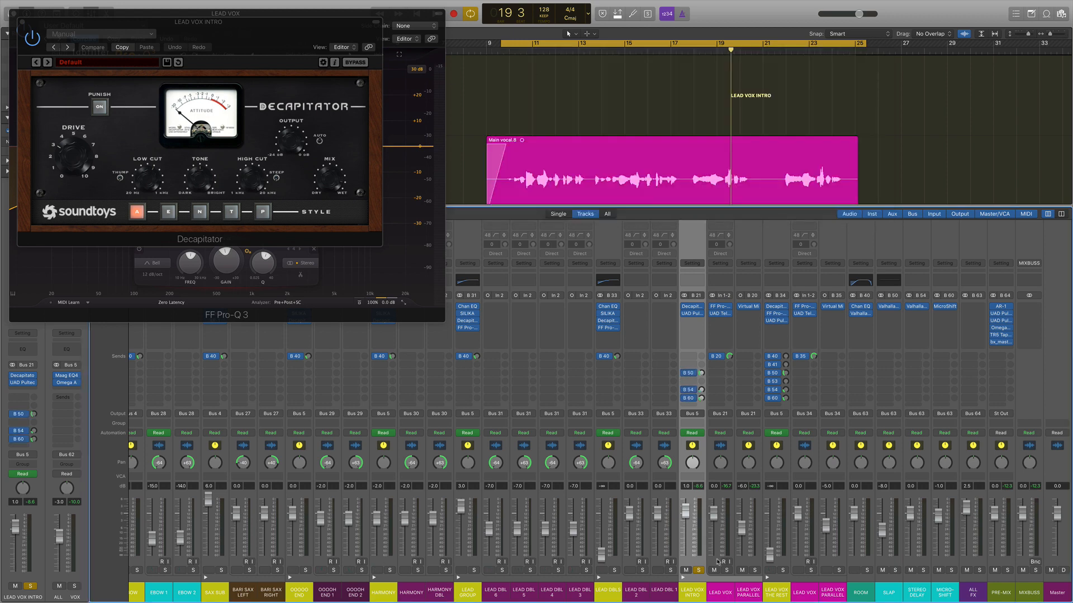
{"action": "left_click", "coordinate": [699, 571]}
{"action": "key", "text": "space"}
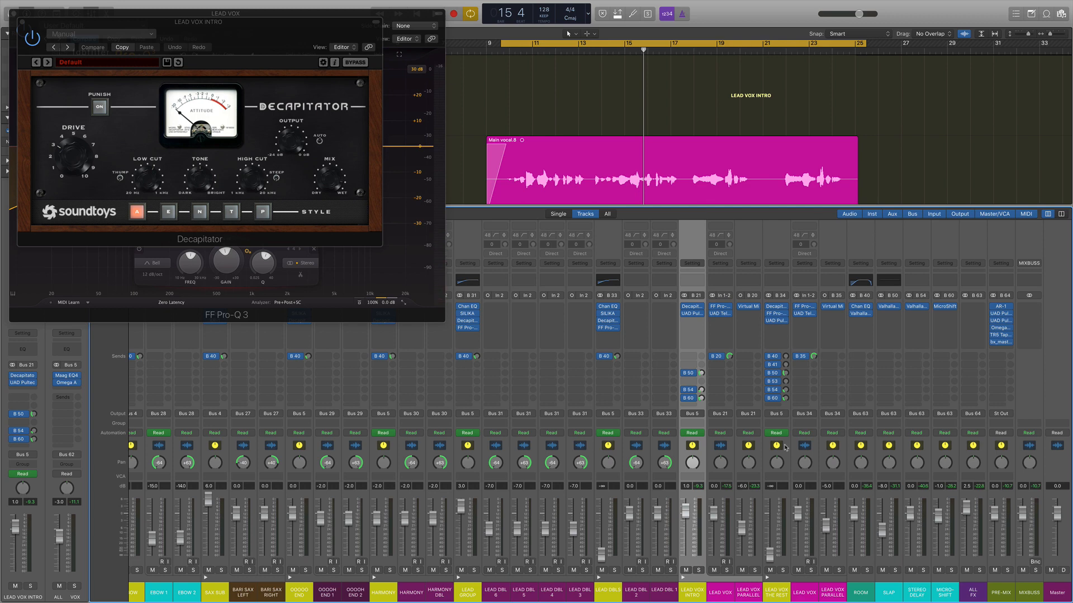
Review the intro's LEAD VOX PARALLEL and LEAD VOX channels and briefly view the parallel channel's Virtual Mix Rack.
{"action": "left_click", "coordinate": [751, 450]}
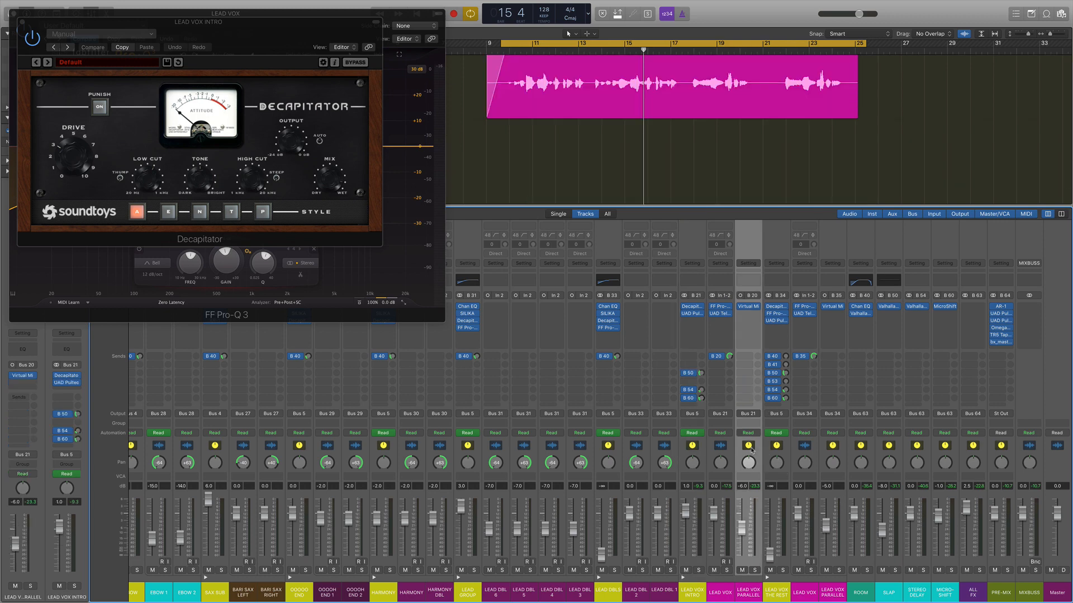
{"action": "left_click", "coordinate": [722, 445]}
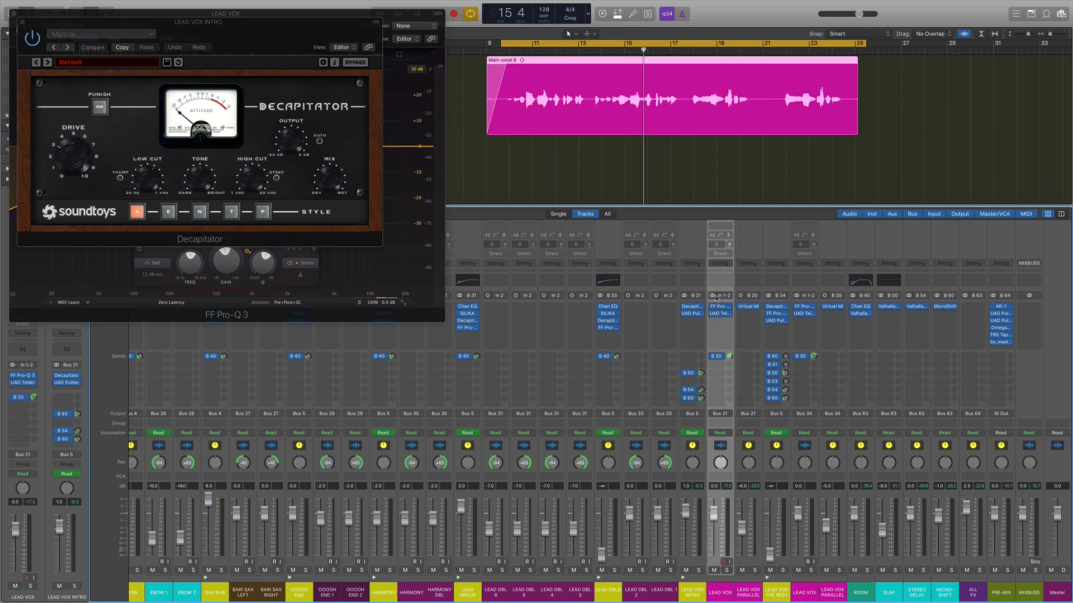
{"action": "mouse_move", "coordinate": [721, 315]}
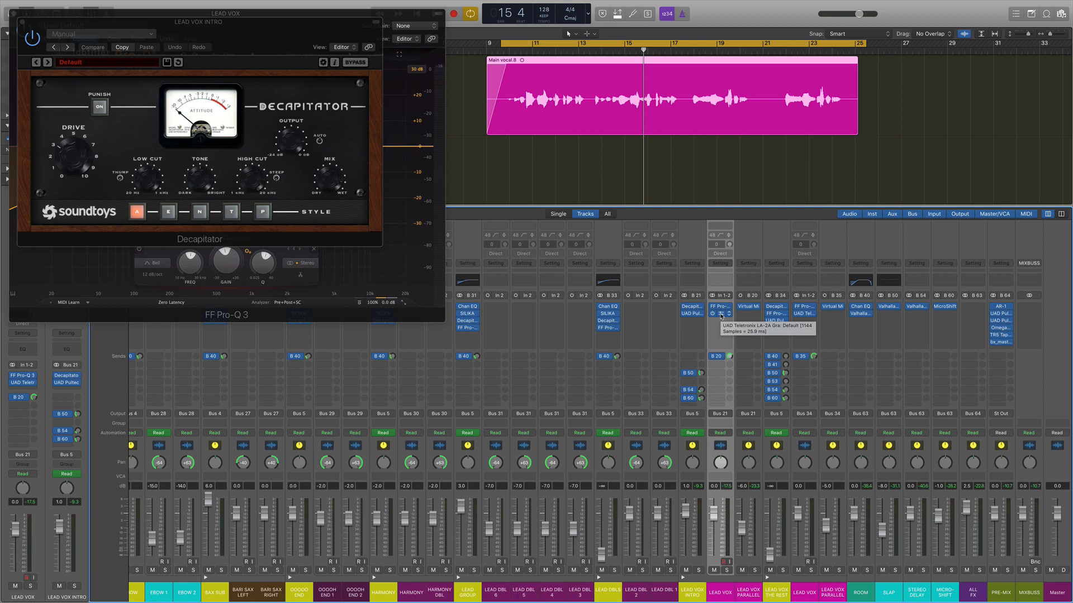
{"action": "left_click", "coordinate": [748, 307]}
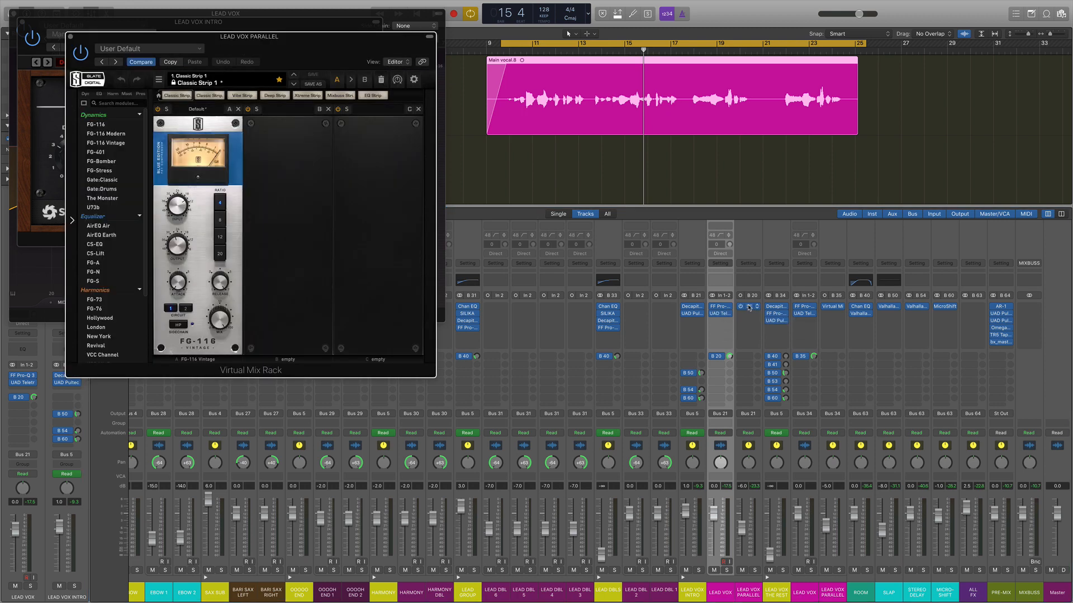
{"action": "left_click", "coordinate": [749, 307]}
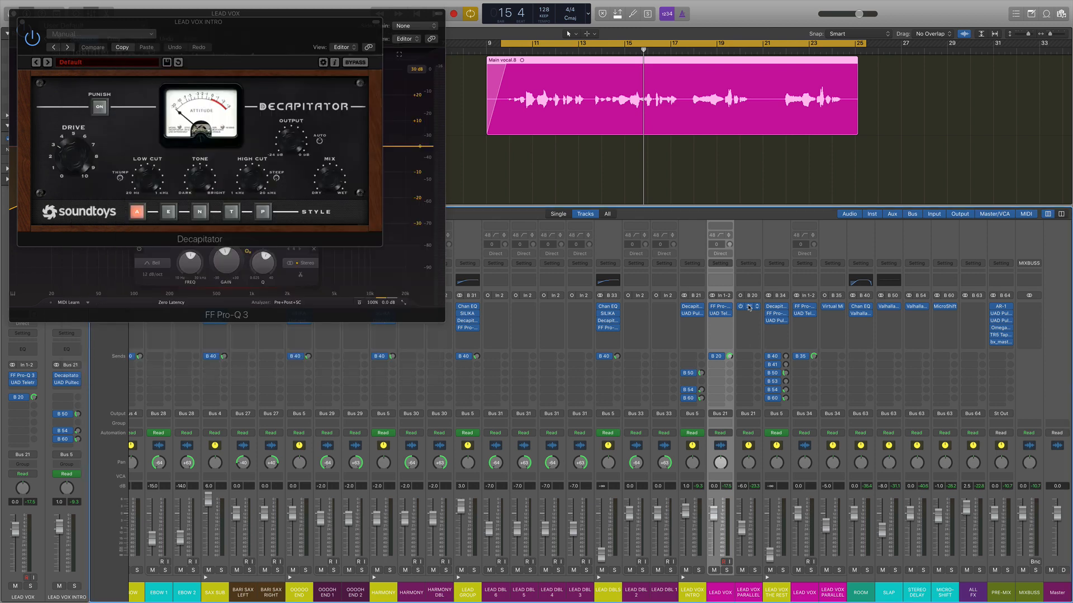
Reopen LEAD VOX INTRO's Pultec EQP-1A and compare the full mix with the EQ switched in and out.
{"action": "left_click", "coordinate": [695, 314]}
{"action": "left_click", "coordinate": [585, 161]}
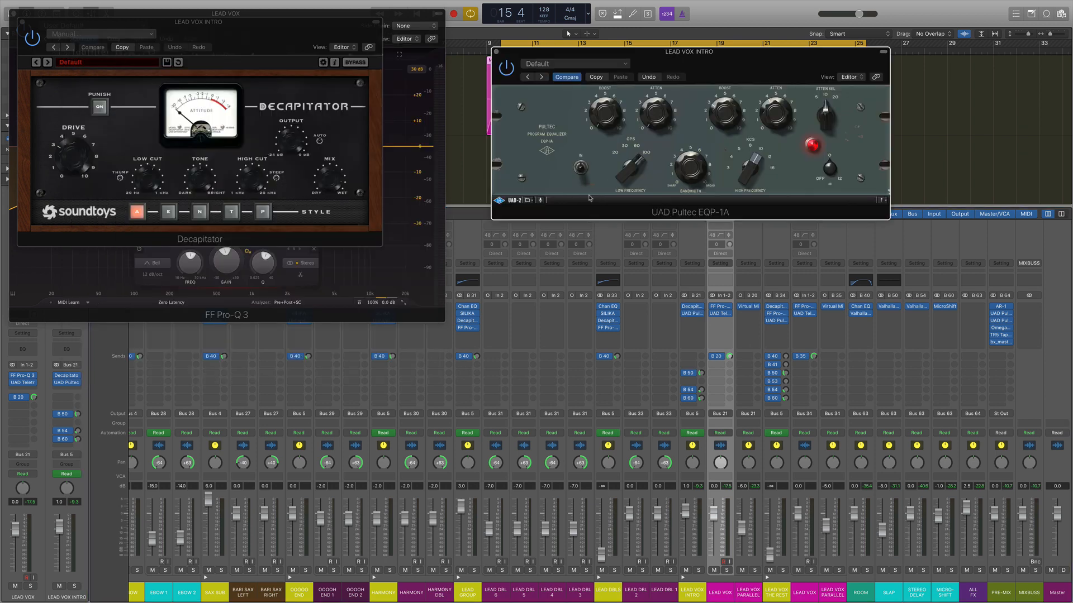
{"action": "left_click", "coordinate": [583, 168]}
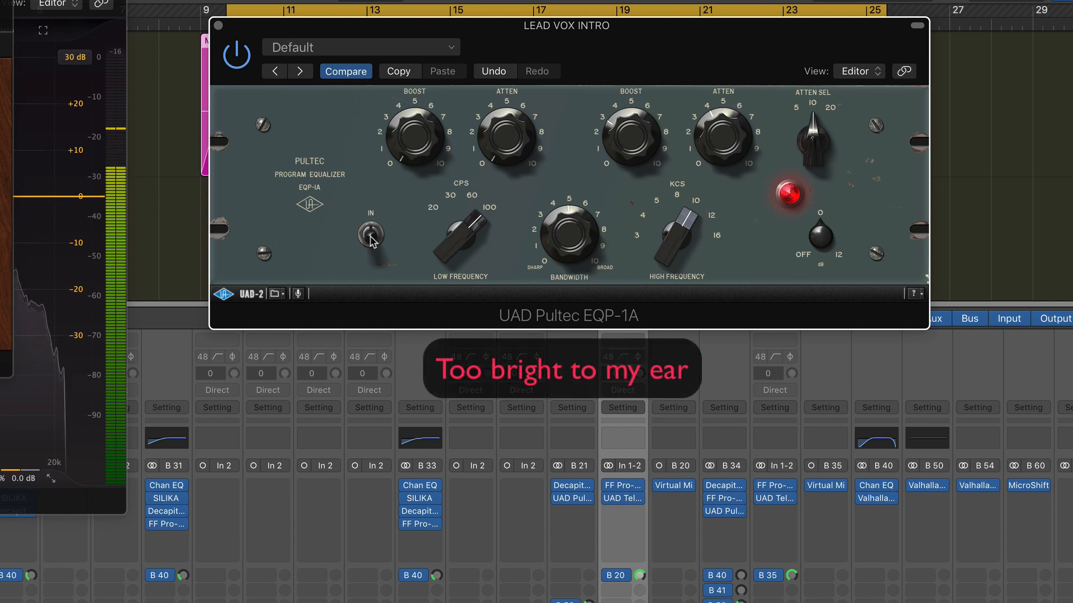
{"action": "left_click_drag", "start_coordinate": [370, 239], "coordinate": [370, 212]}
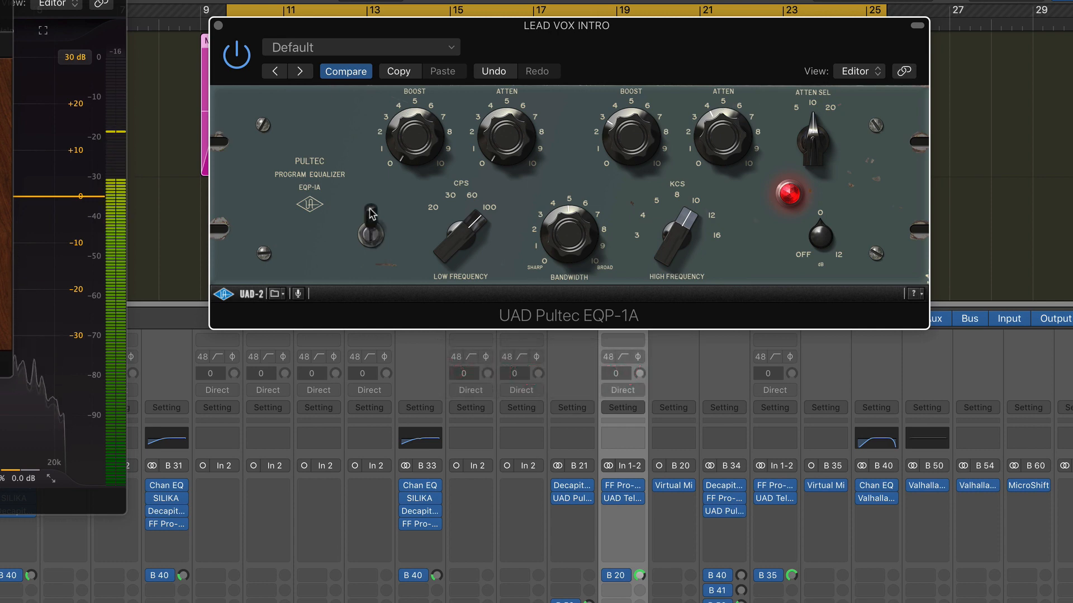
{"action": "left_click", "coordinate": [376, 236]}
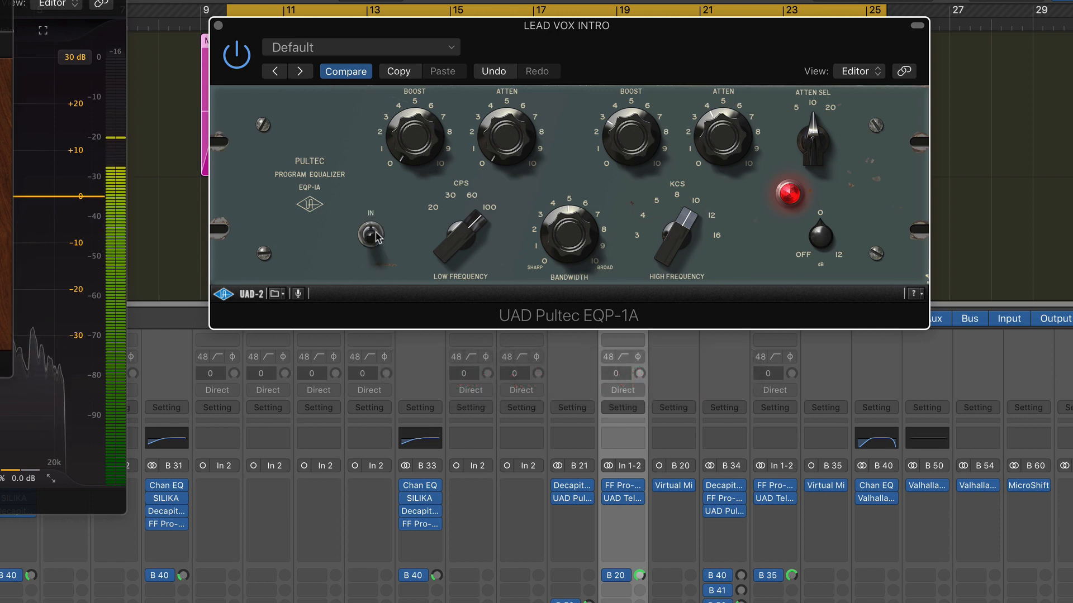
{"action": "left_click", "coordinate": [374, 234]}
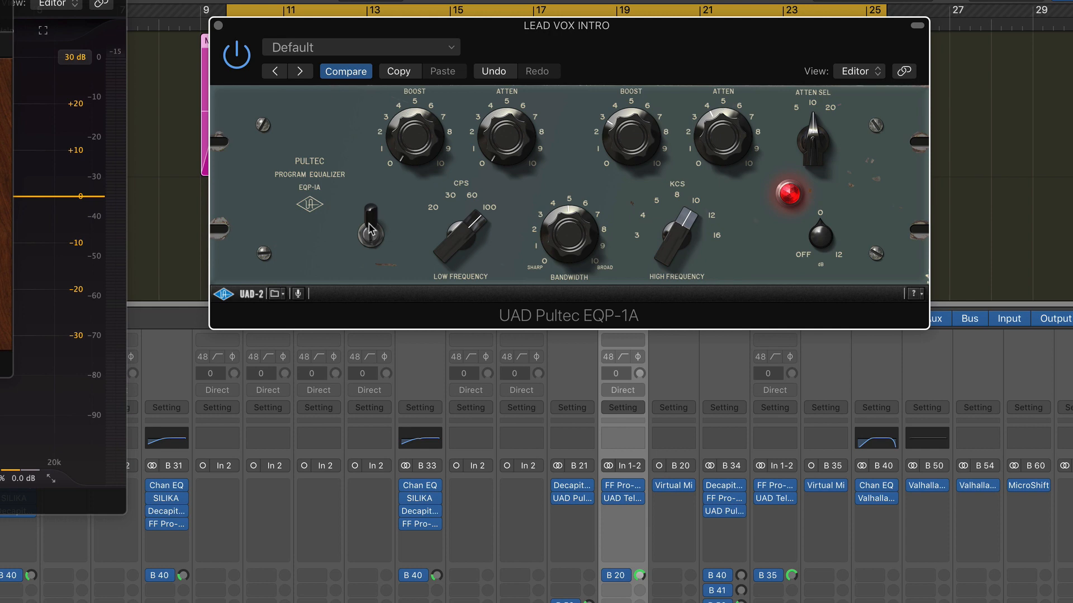
{"action": "key", "text": "space"}
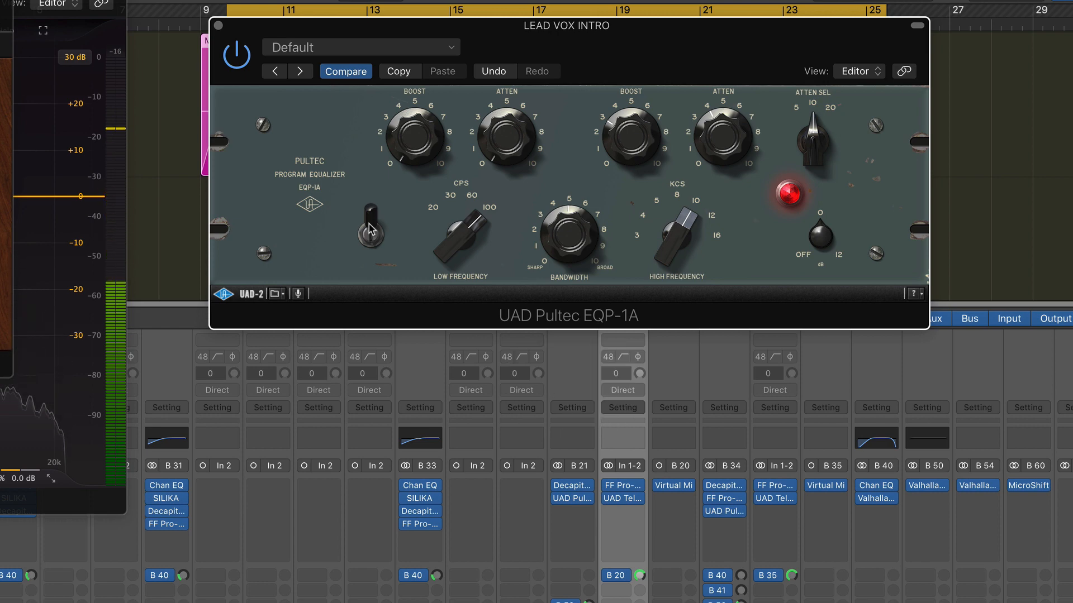
{"action": "left_click", "coordinate": [369, 228]}
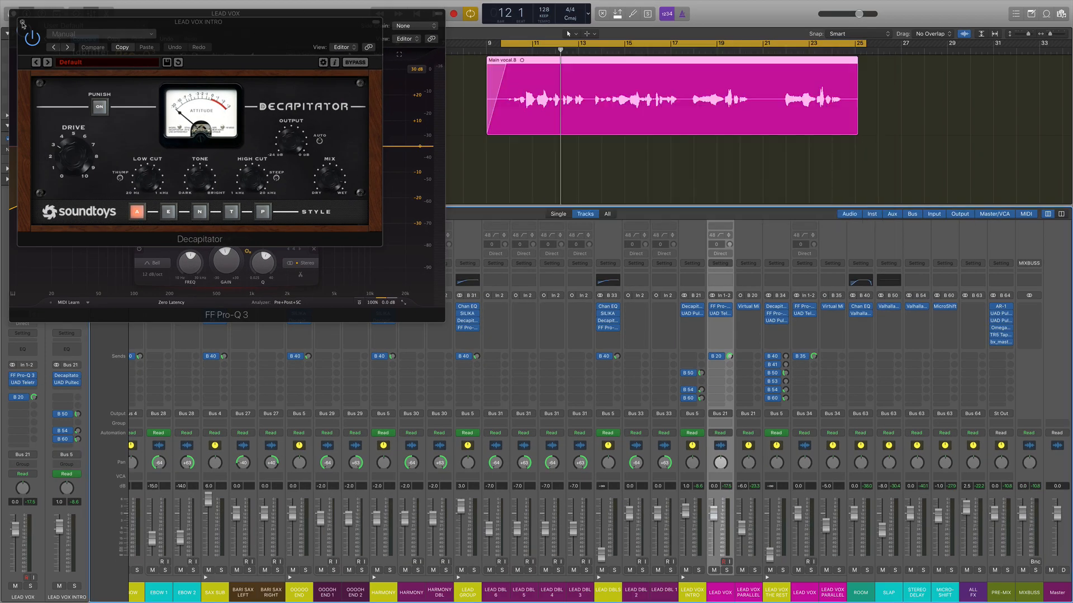
Close the Decapitator and Pro-Q 3 windows and select the LEAD VOX INTRO channel.
{"action": "left_click", "coordinate": [21, 22]}
{"action": "left_click", "coordinate": [13, 12]}
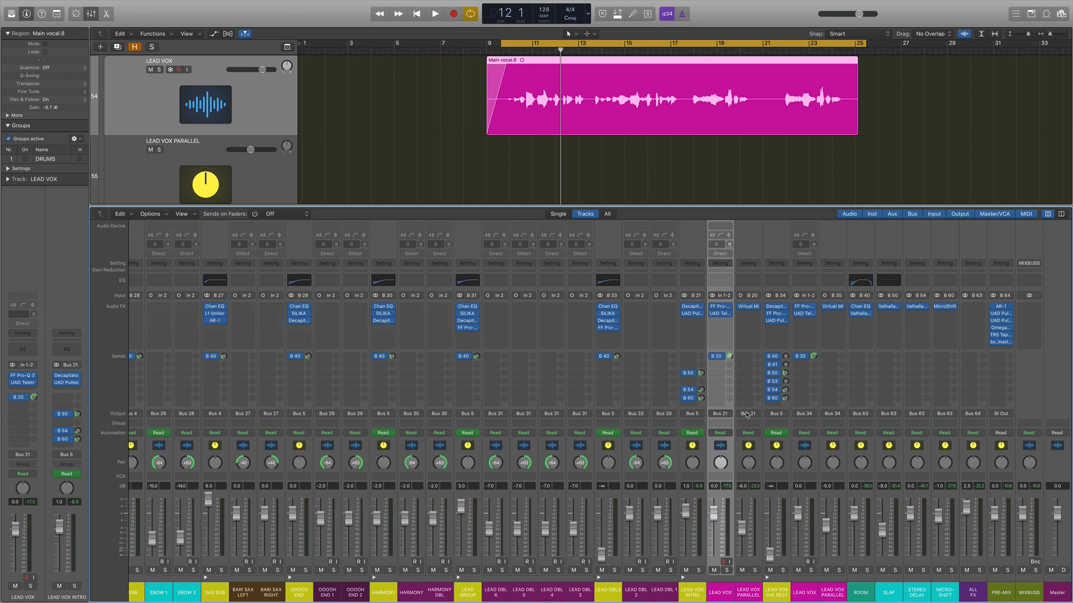
{"action": "left_click", "coordinate": [749, 446]}
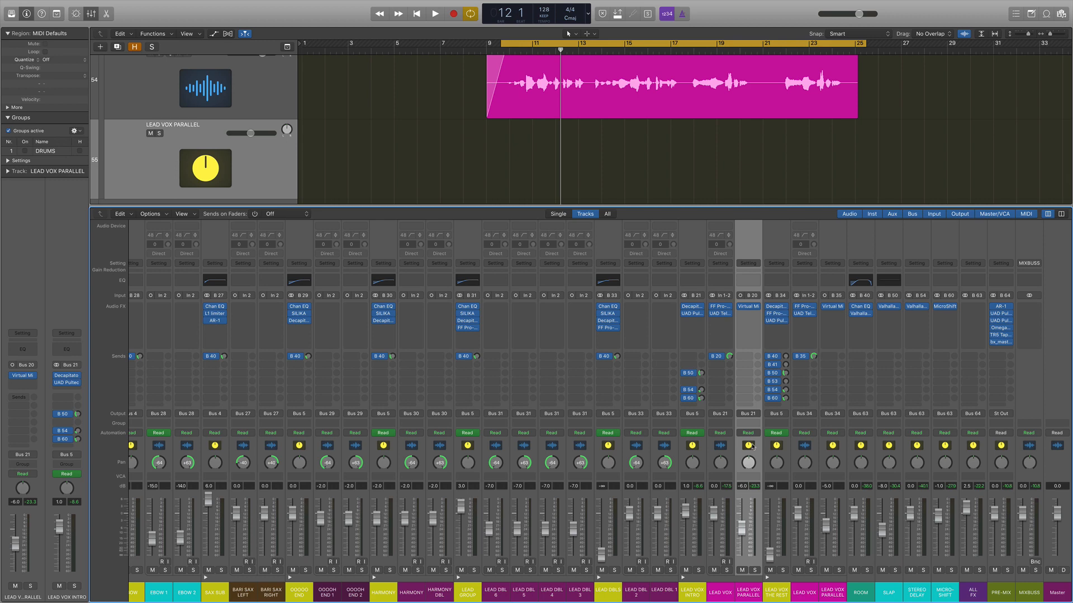
{"action": "left_click", "coordinate": [692, 445]}
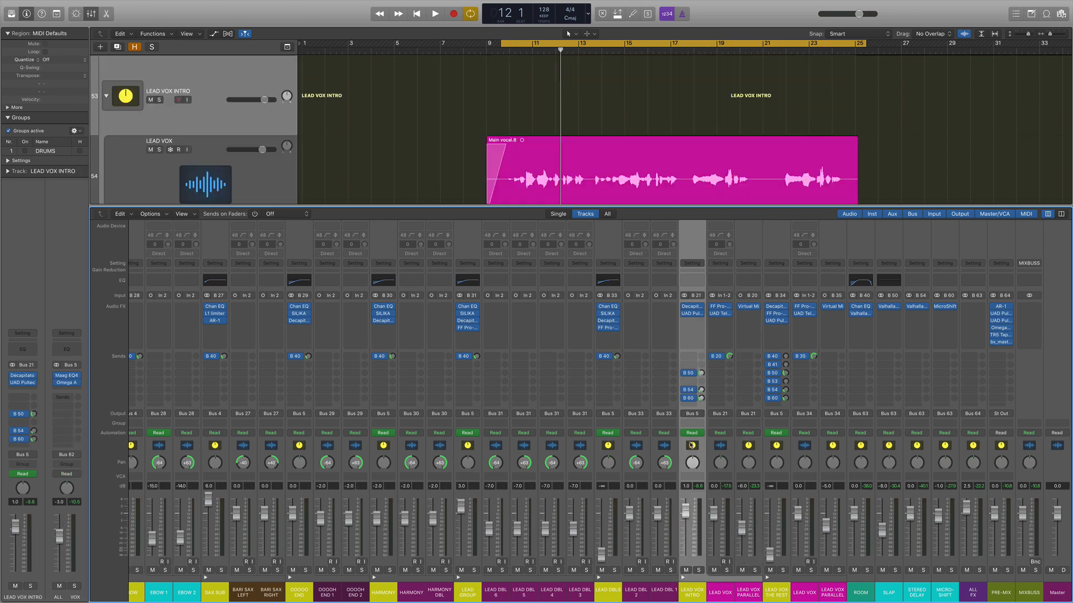
Disable the Bus 54 and 60 sends on LEAD VOX INTRO and open the SLAP channel's ValhallaDelay.
{"action": "left_click", "coordinate": [895, 447]}
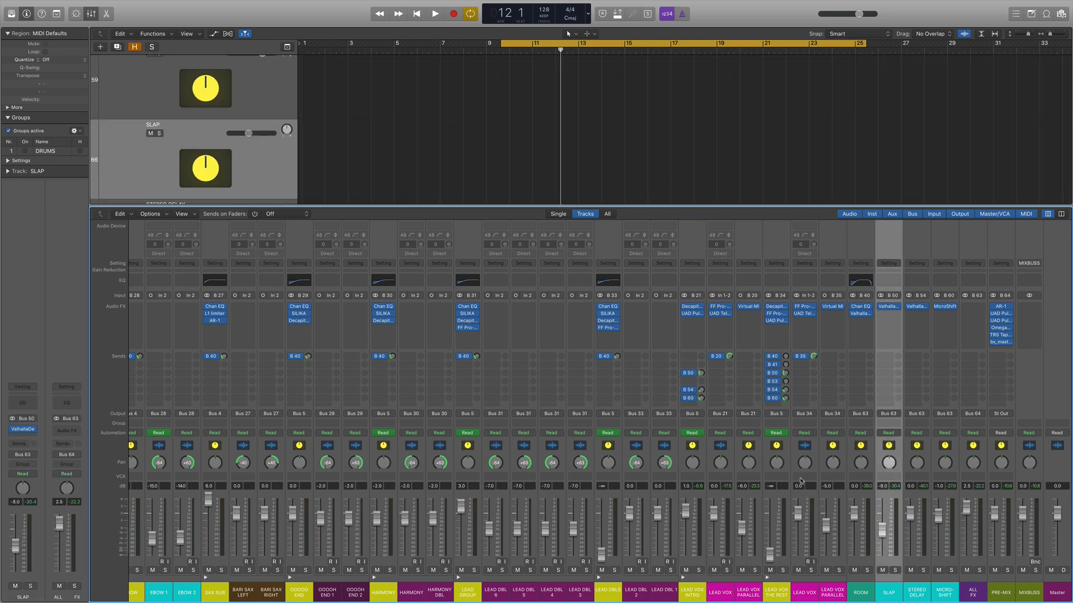
{"action": "left_click_drag", "start_coordinate": [685, 392], "coordinate": [686, 402]}
{"action": "left_click", "coordinate": [888, 306]}
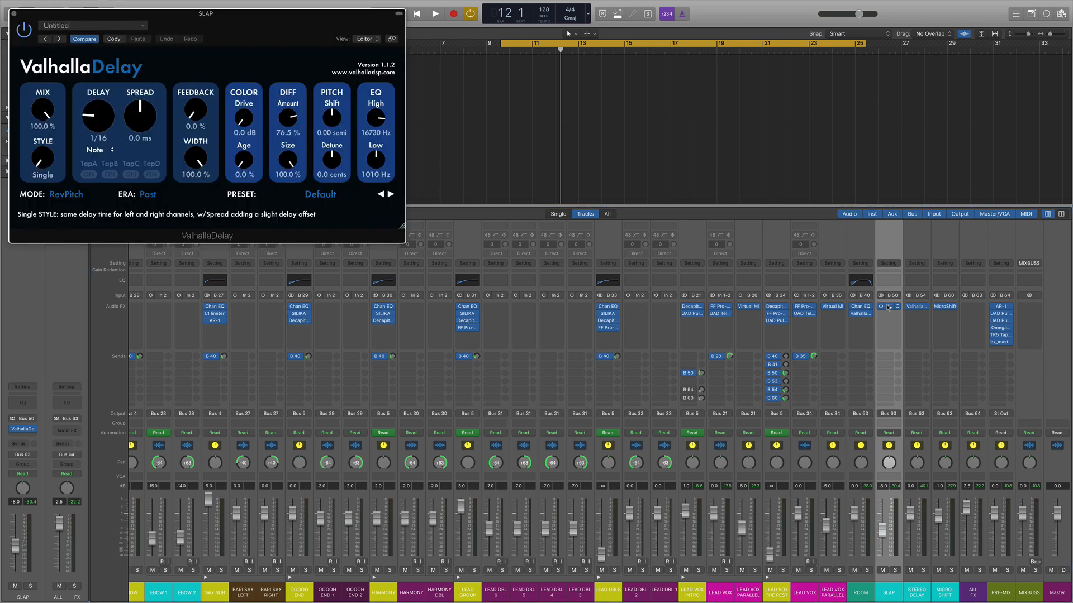
{"action": "left_click_drag", "start_coordinate": [262, 19], "coordinate": [293, 35]}
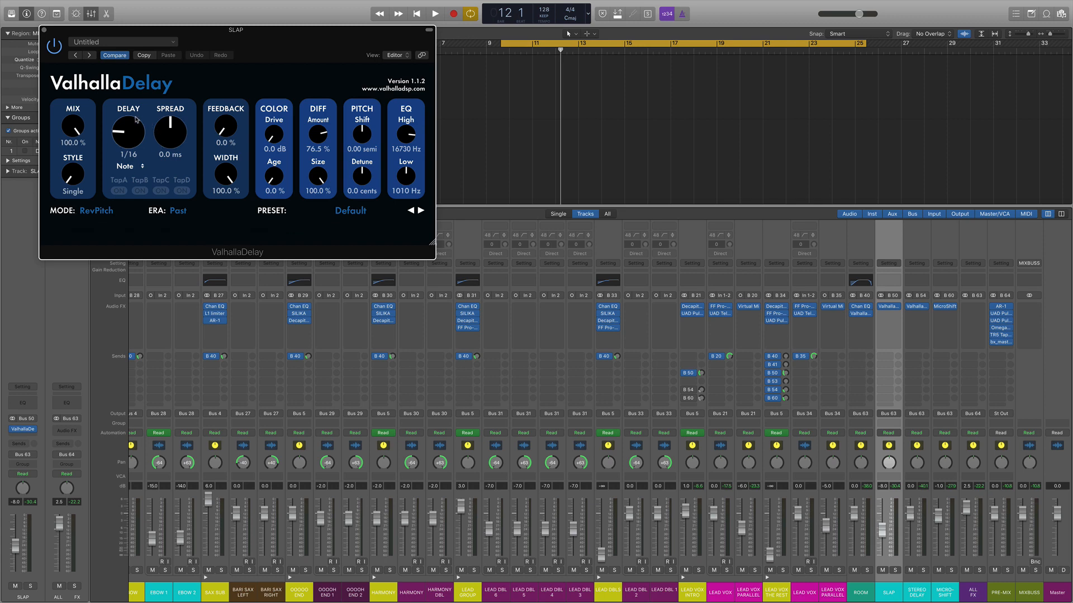
Play the mix and compare it with the SLAP return unmuted and muted, leaving SLAP unmuted.
{"action": "key", "text": "space"}
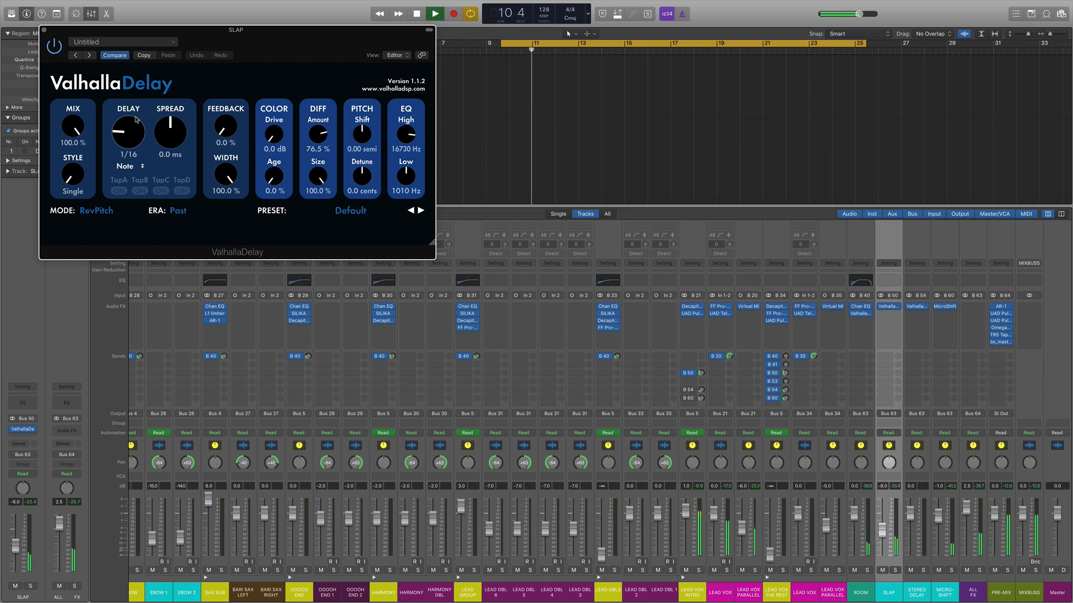
{"action": "left_click", "coordinate": [882, 570]}
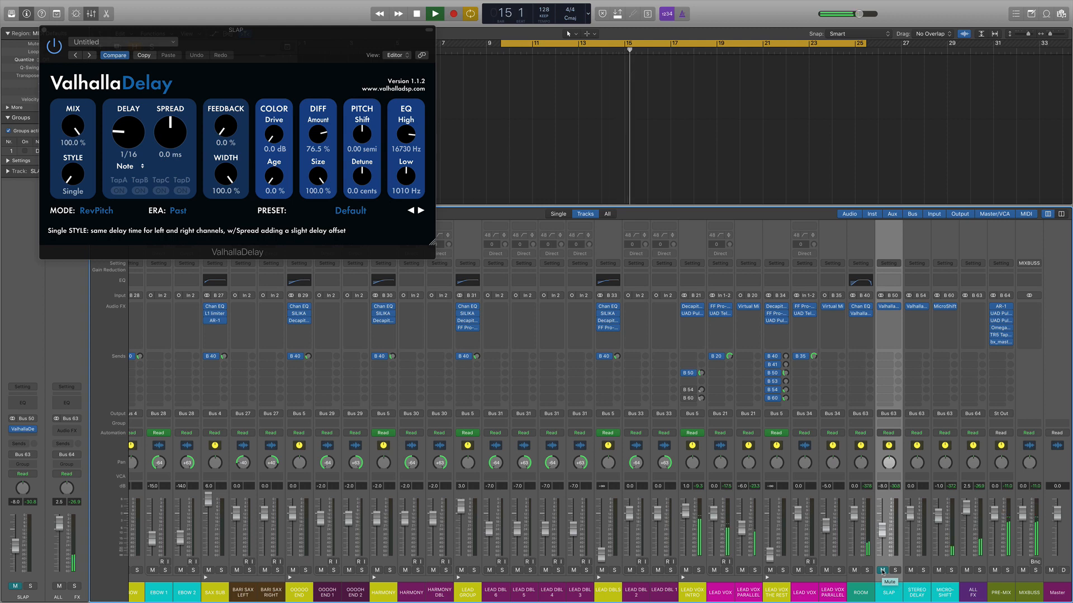
{"action": "key", "text": "space"}
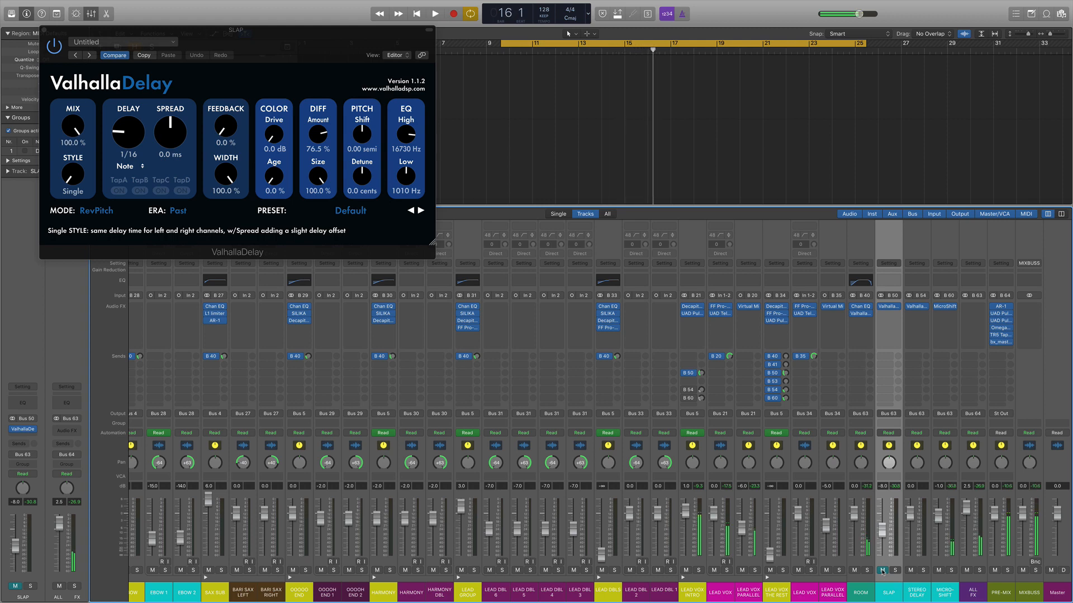
{"action": "left_click", "coordinate": [882, 570]}
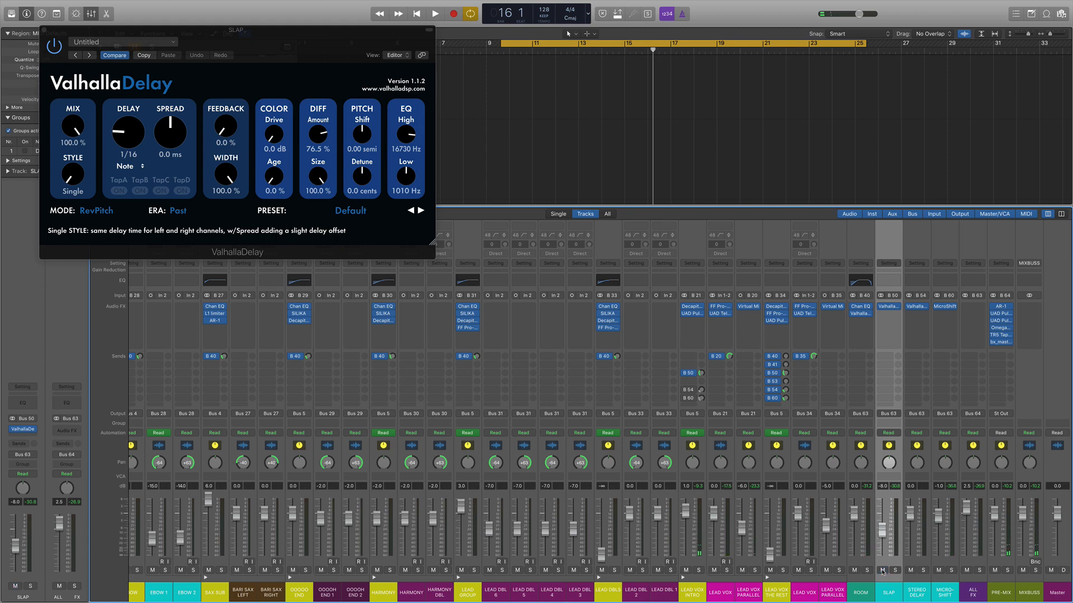
Compare playback with the ALL FX channel muted and unmuted, leaving it unmuted.
{"action": "left_click", "coordinate": [966, 570]}
{"action": "key", "text": "space"}
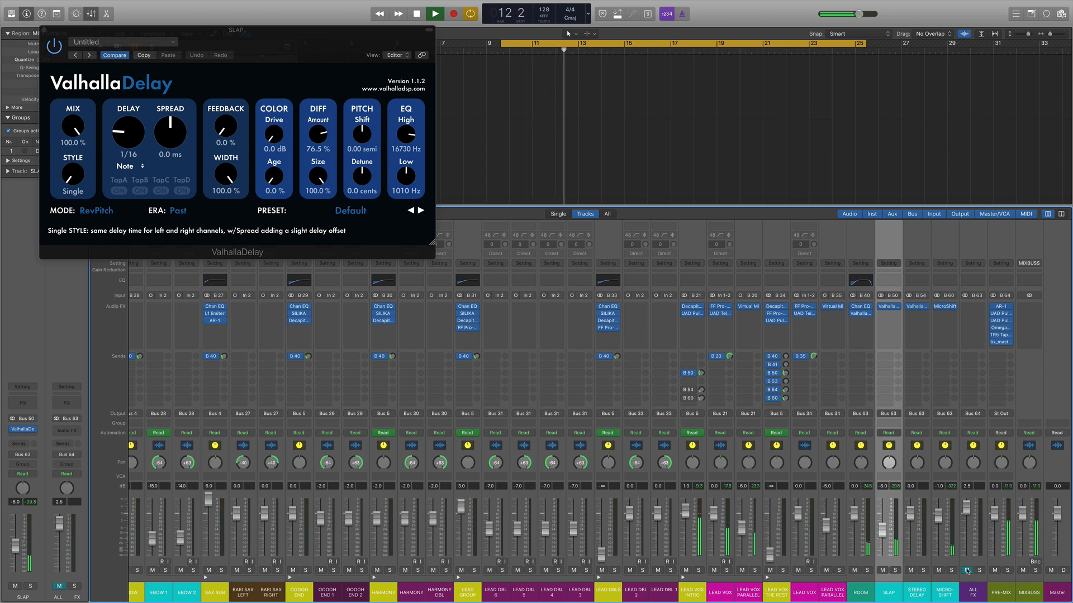
{"action": "key", "text": "space"}
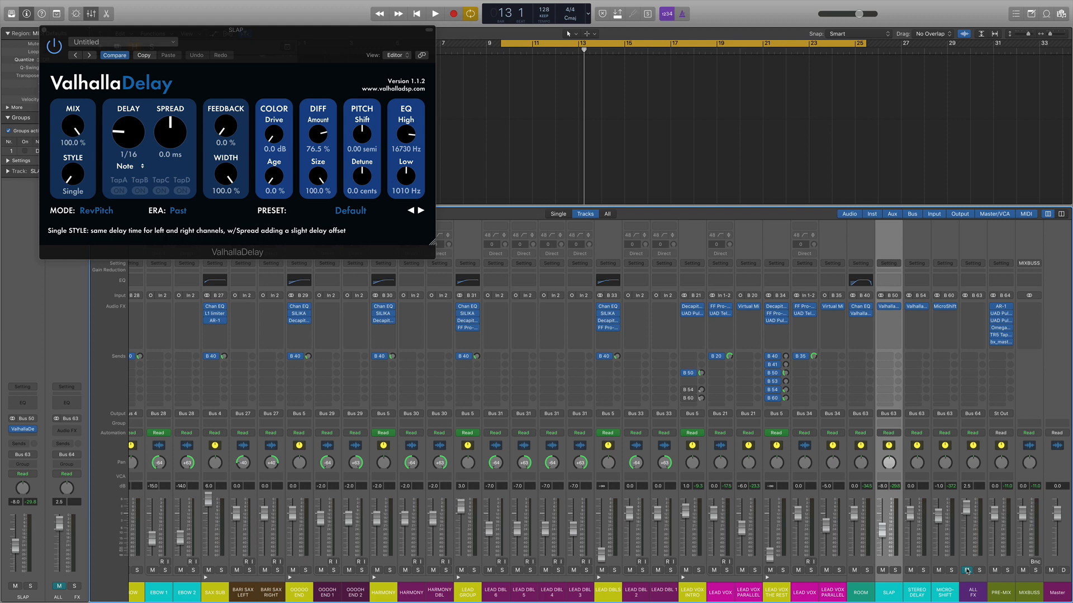
{"action": "left_click", "coordinate": [967, 570]}
{"action": "key", "text": "space"}
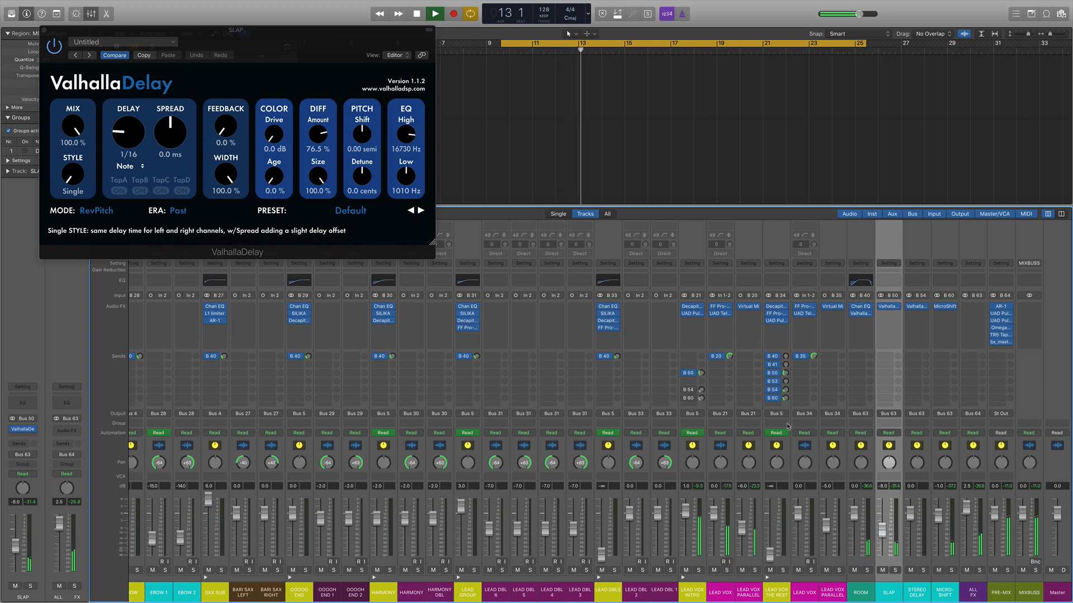
{"action": "key", "text": "space"}
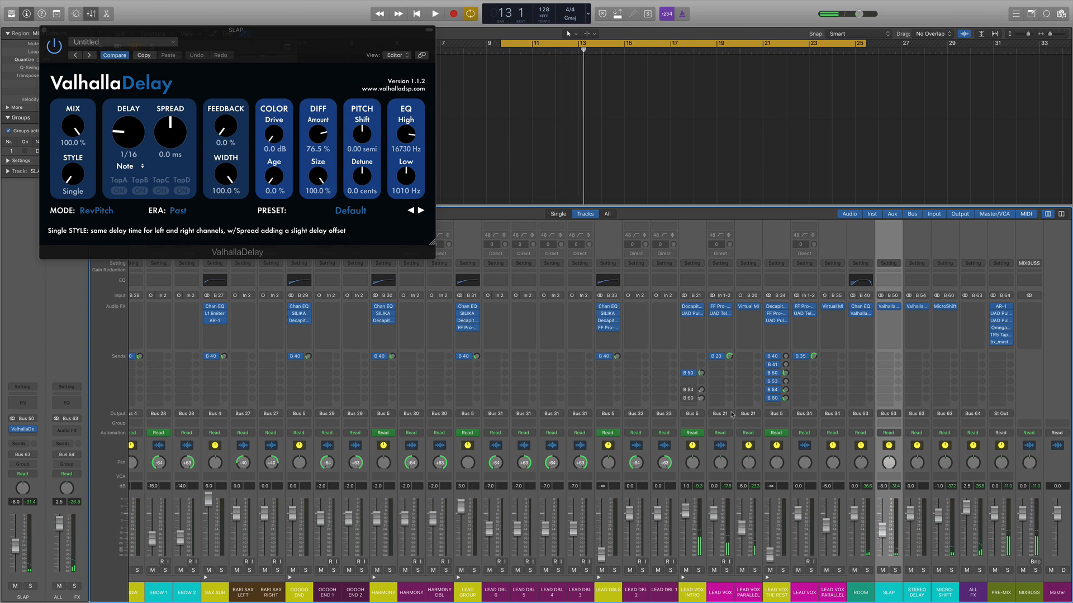
Enable LEAD VOX INTRO's Bus 60 send, audition MICRO-SHIFT in solo, and select the STEREO DELAY channel.
{"action": "mouse_move", "coordinate": [689, 401]}
{"action": "left_click", "coordinate": [952, 570]}
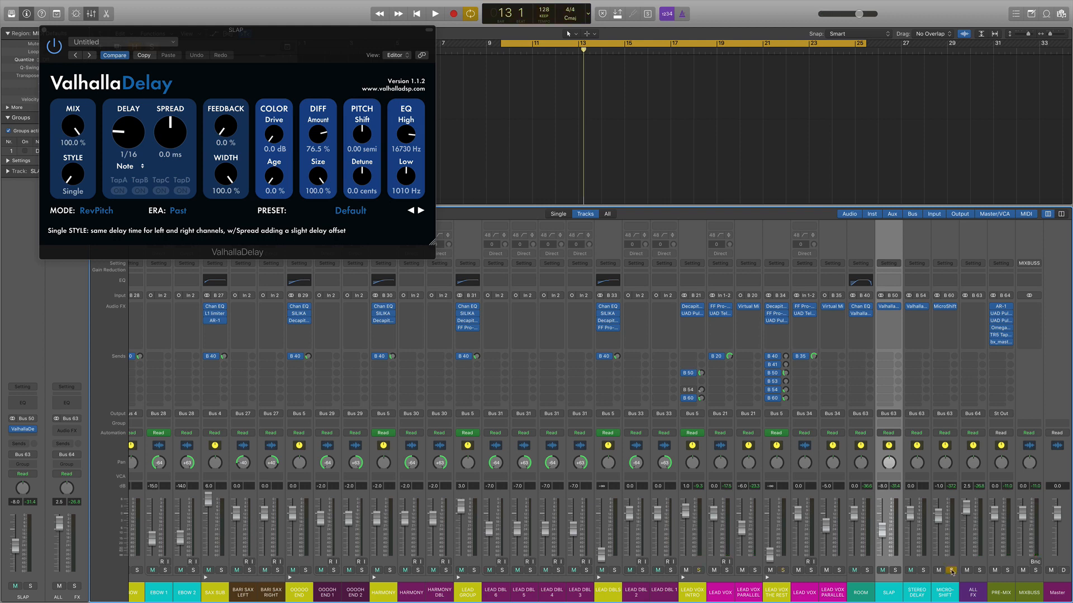
{"action": "key", "text": "space"}
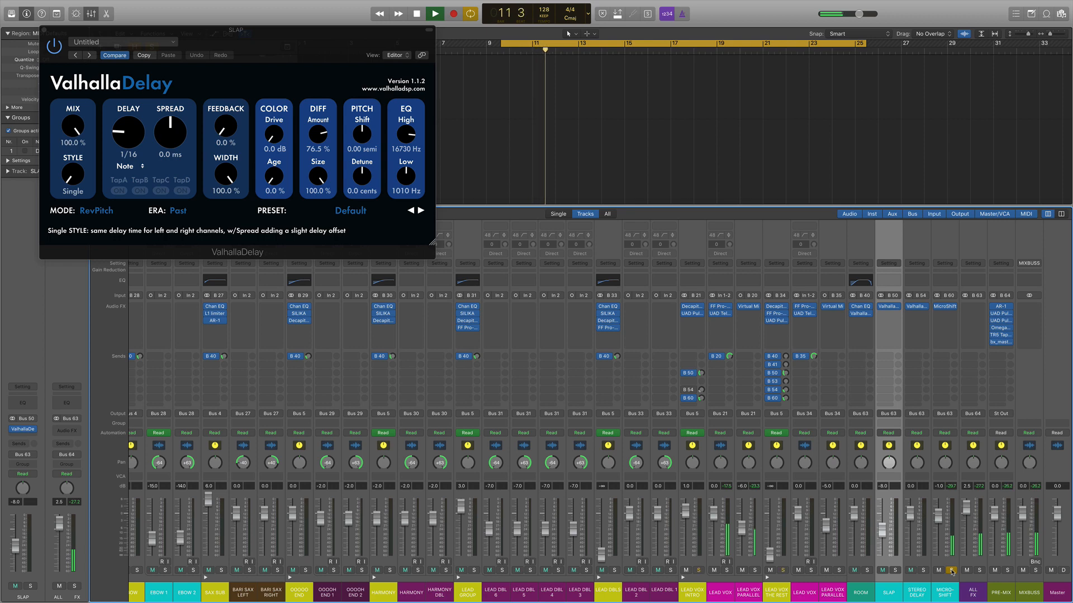
{"action": "key", "text": "Down"}
{"action": "key", "text": "space"}
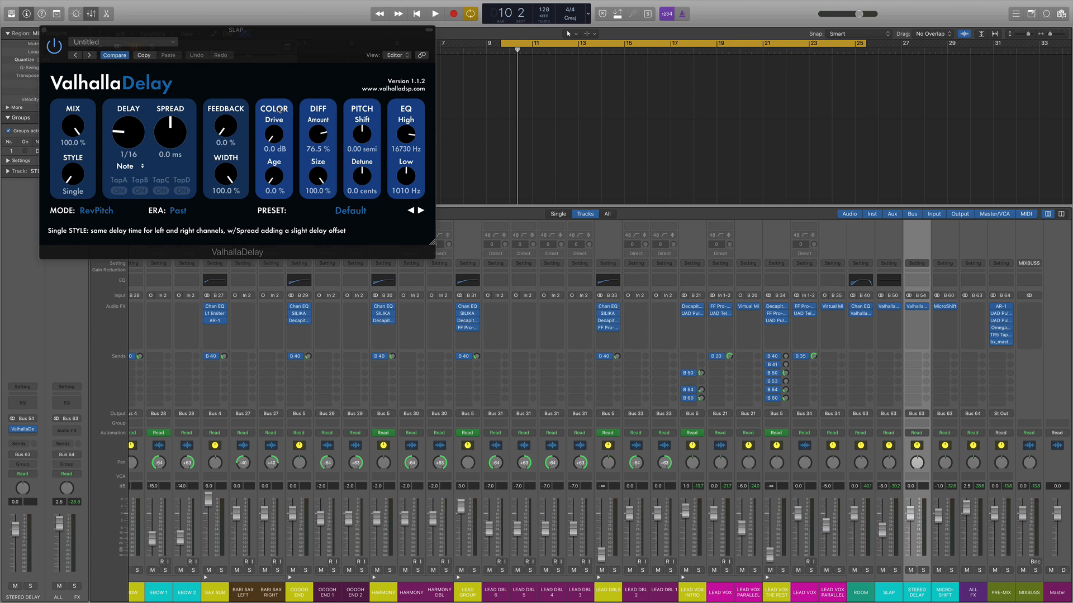
Close SLAP's plug-in window, open STEREO DELAY's ValhallaDelay, and audition the STEREO DELAY return in solo.
{"action": "left_click", "coordinate": [45, 30]}
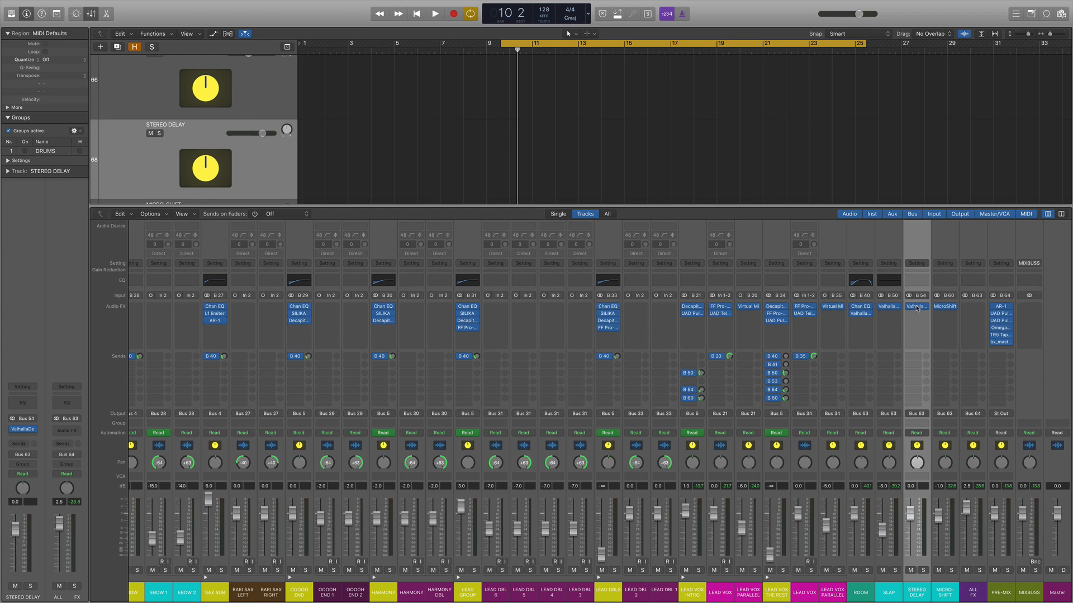
{"action": "left_click", "coordinate": [917, 307]}
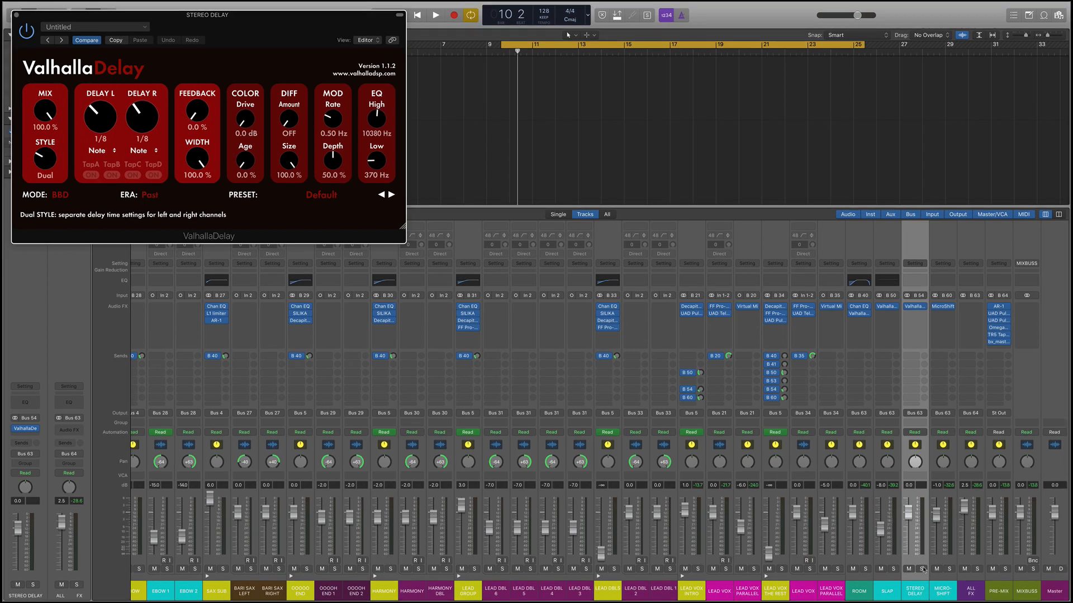
{"action": "left_click", "coordinate": [923, 571]}
{"action": "key", "text": "space"}
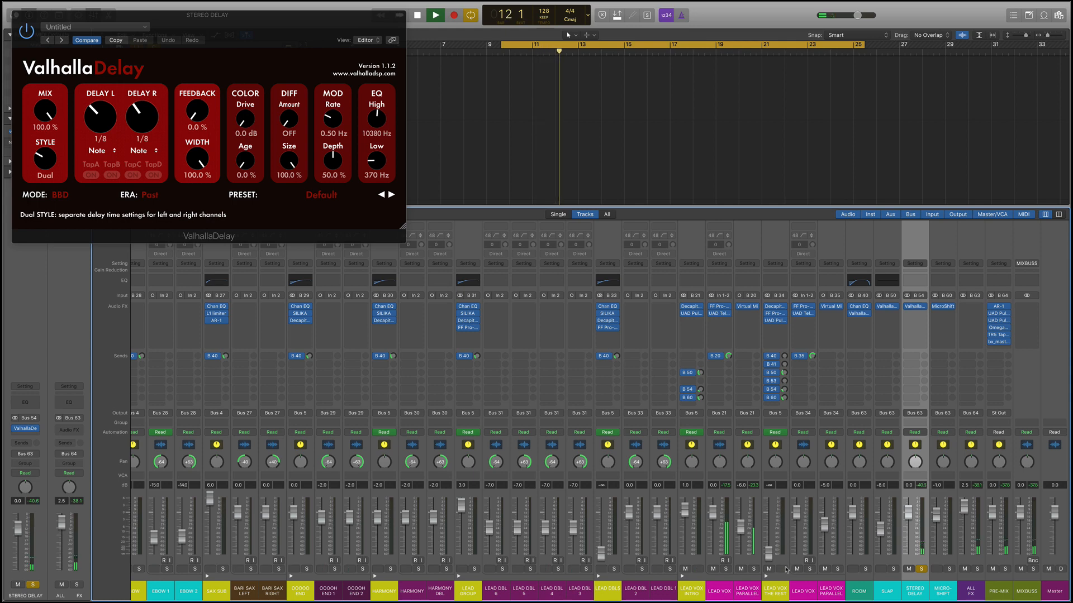
{"action": "key", "text": "space"}
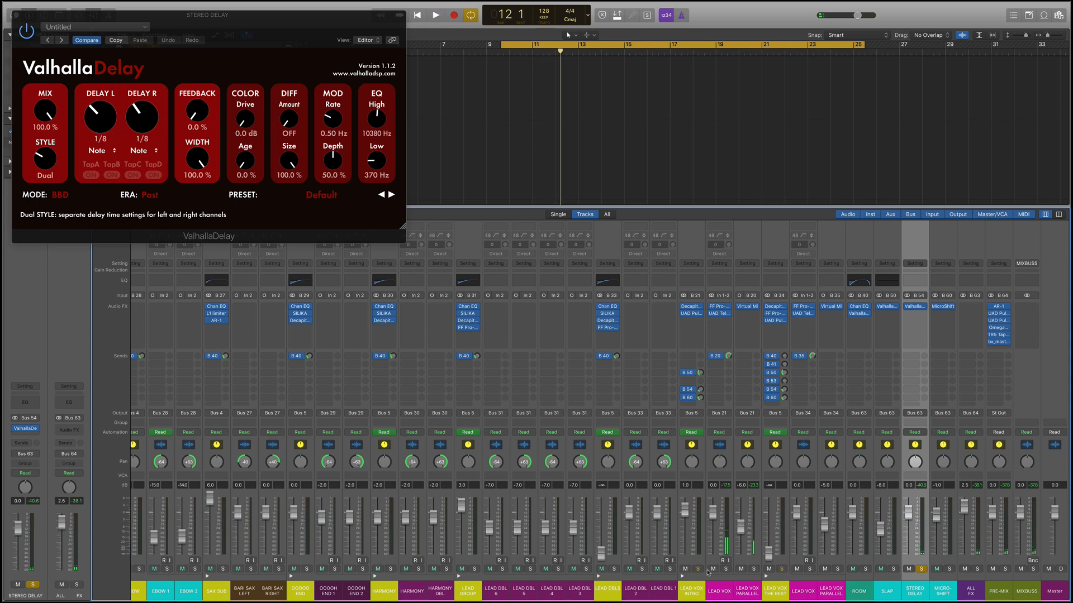
Play LEAD VOX INTRO in solo without the STEREO DELAY solo, and bring back the full mix during playback.
{"action": "left_click", "coordinate": [698, 569]}
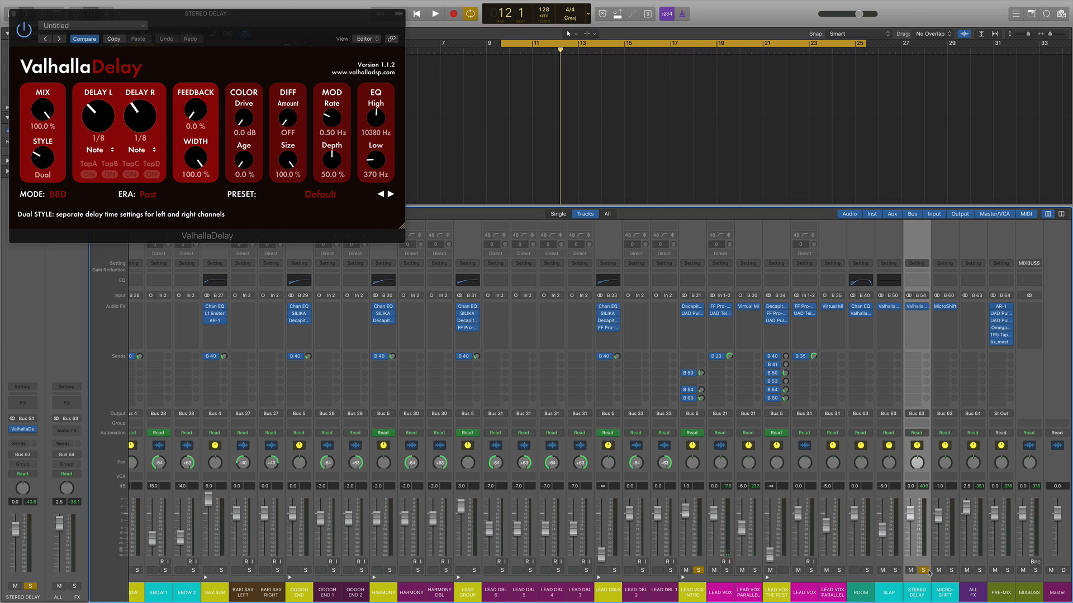
{"action": "left_click", "coordinate": [924, 570]}
{"action": "key", "text": "space"}
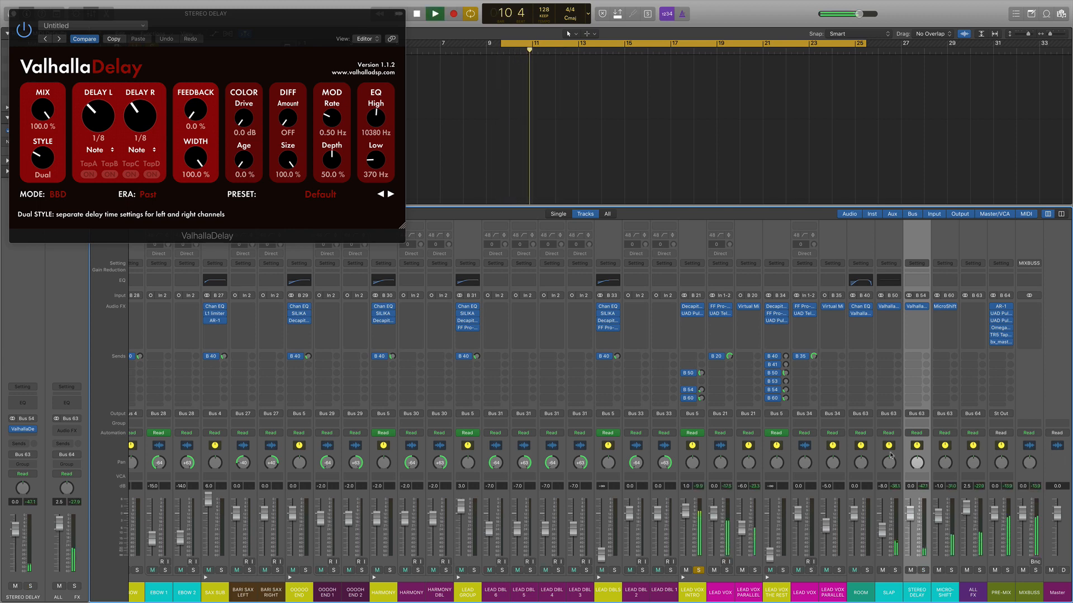
{"action": "left_click", "coordinate": [699, 571]}
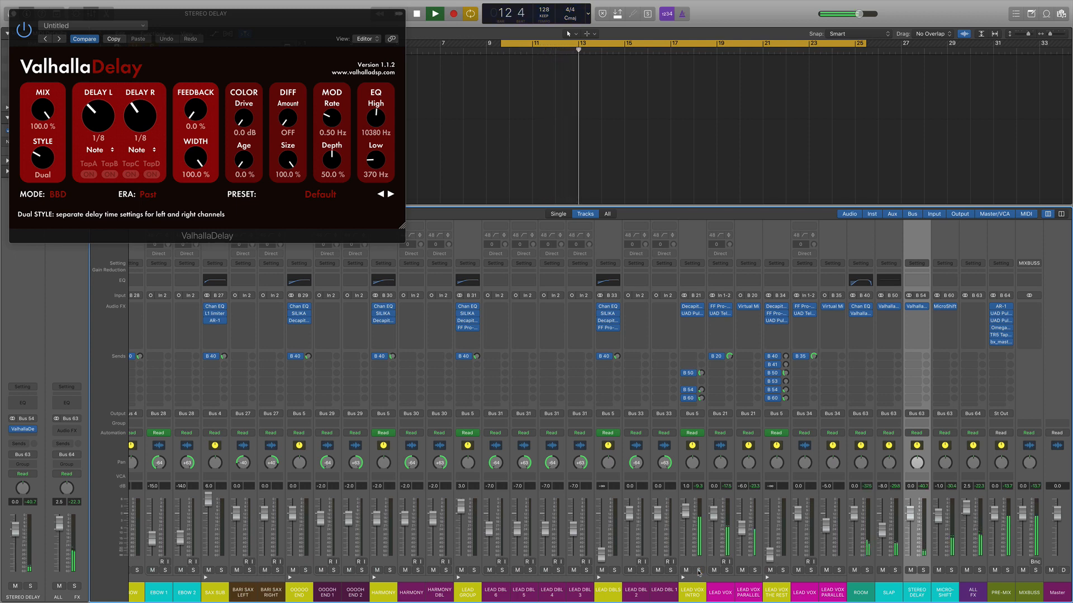
Turn off cycle playback, hide the mixer, zoom the arrangement out to show the later vocal regions, and stop playback.
{"action": "key", "text": "c"}
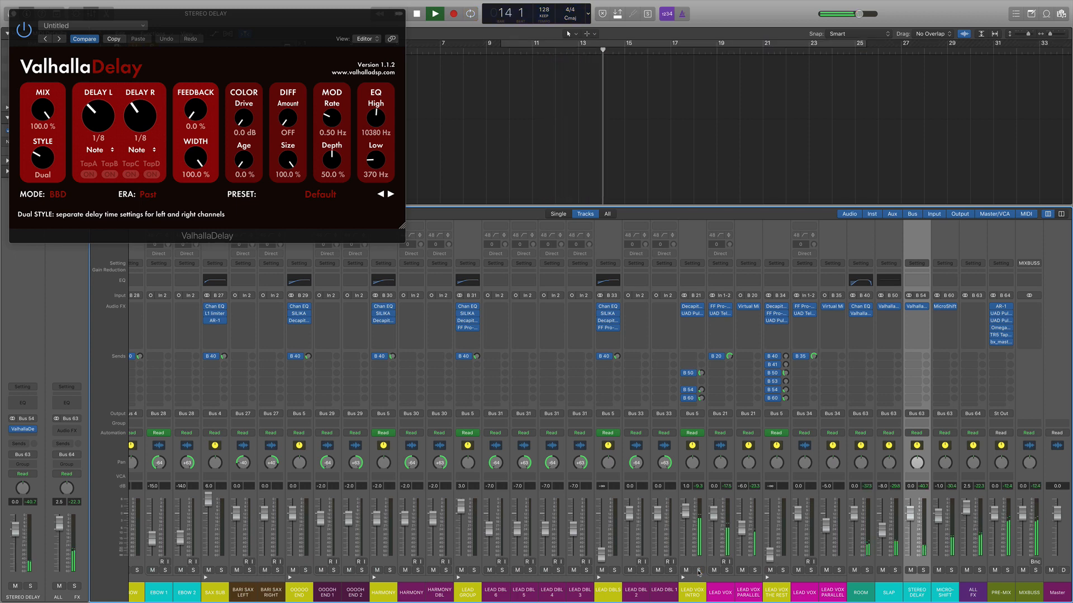
{"action": "key", "text": "x"}
{"action": "key", "text": "z"}
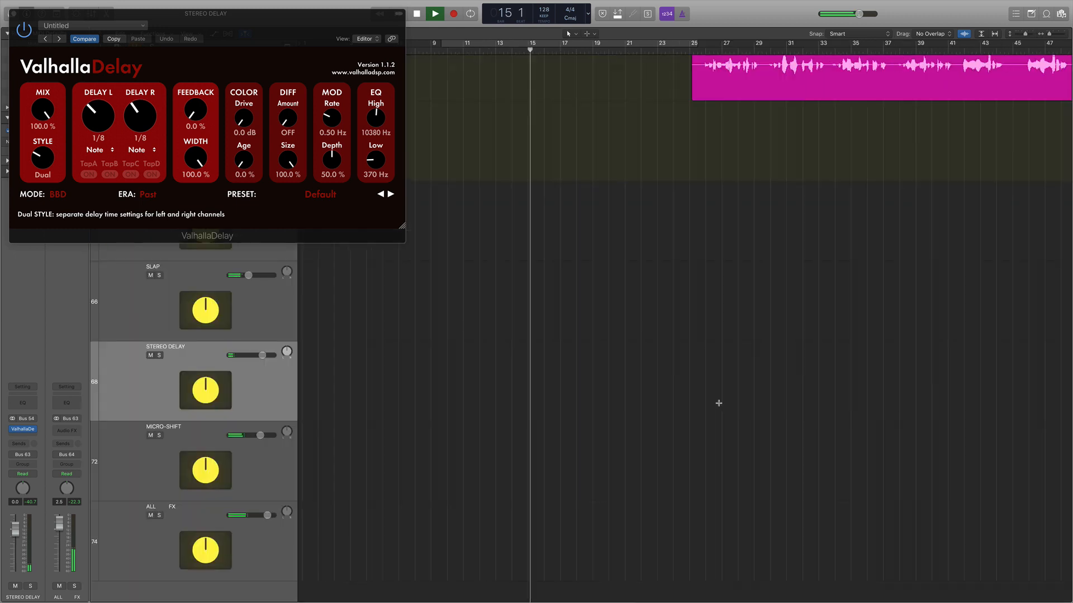
{"action": "key", "text": "space"}
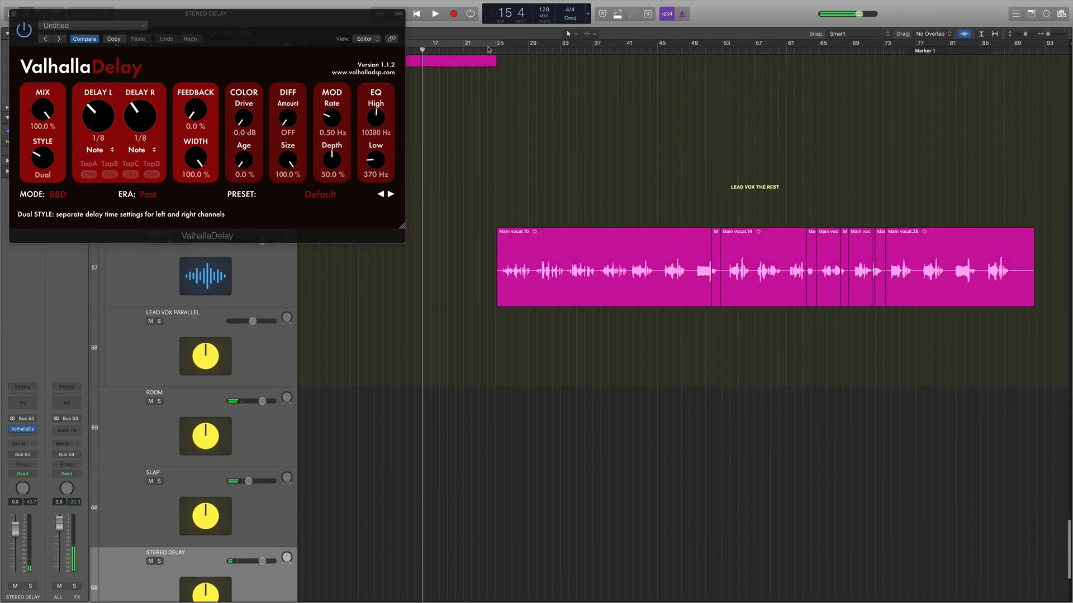
Play from bar 23 into the LEAD VOX THE REST section and close the STEREO DELAY plug-in window.
{"action": "left_click", "coordinate": [482, 51]}
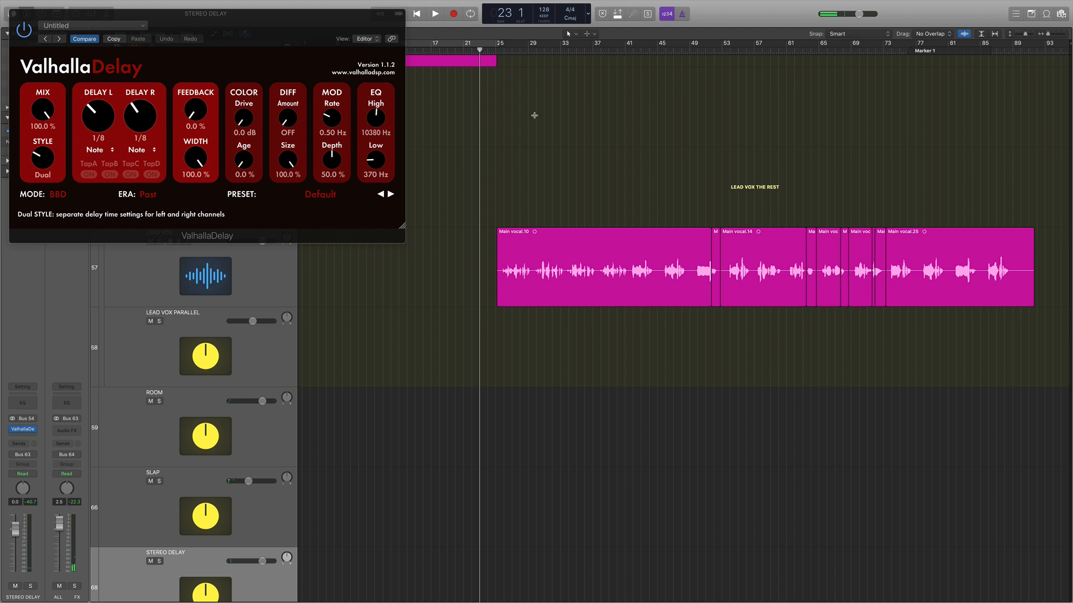
{"action": "key", "text": "space"}
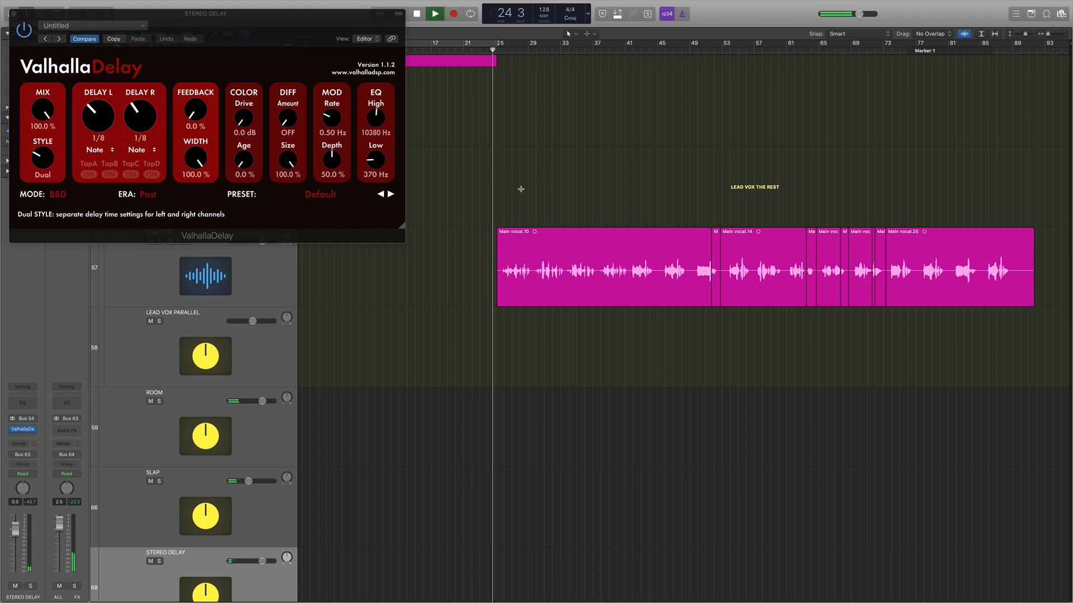
{"action": "left_click", "coordinate": [15, 13]}
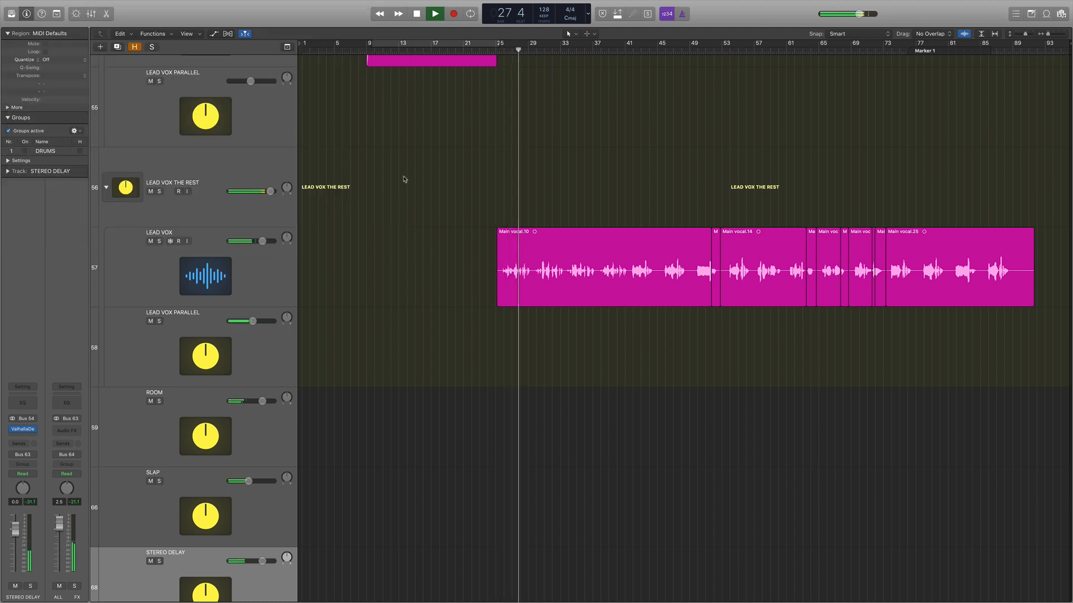
{"action": "key", "text": "space"}
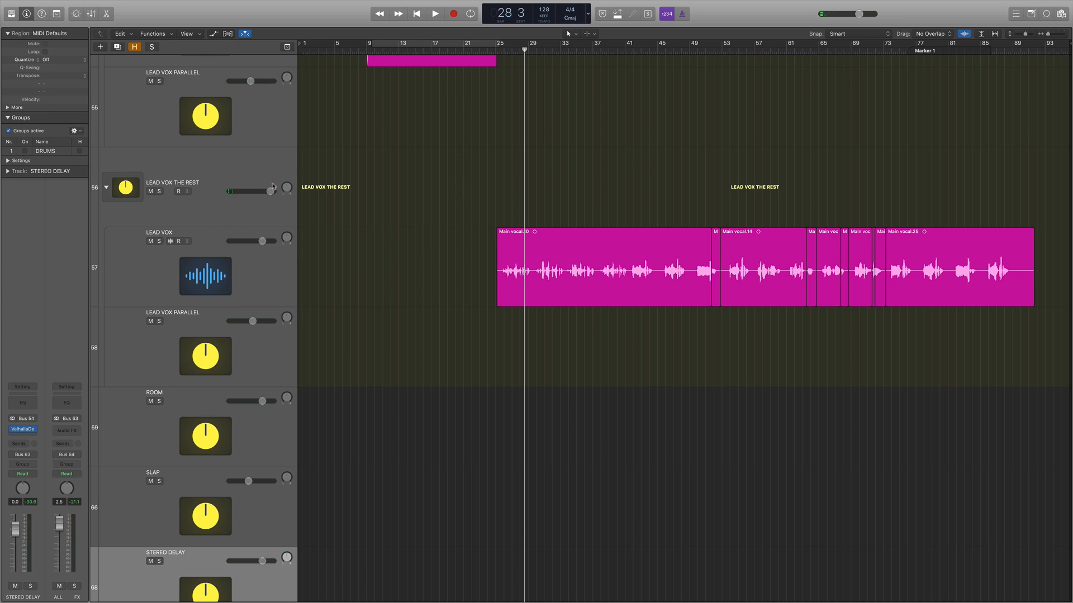
Inspect LEAD VOX THE REST and its LEAD VOX track, and move the playhead to bar 12 in the intro.
{"action": "left_click", "coordinate": [257, 173]}
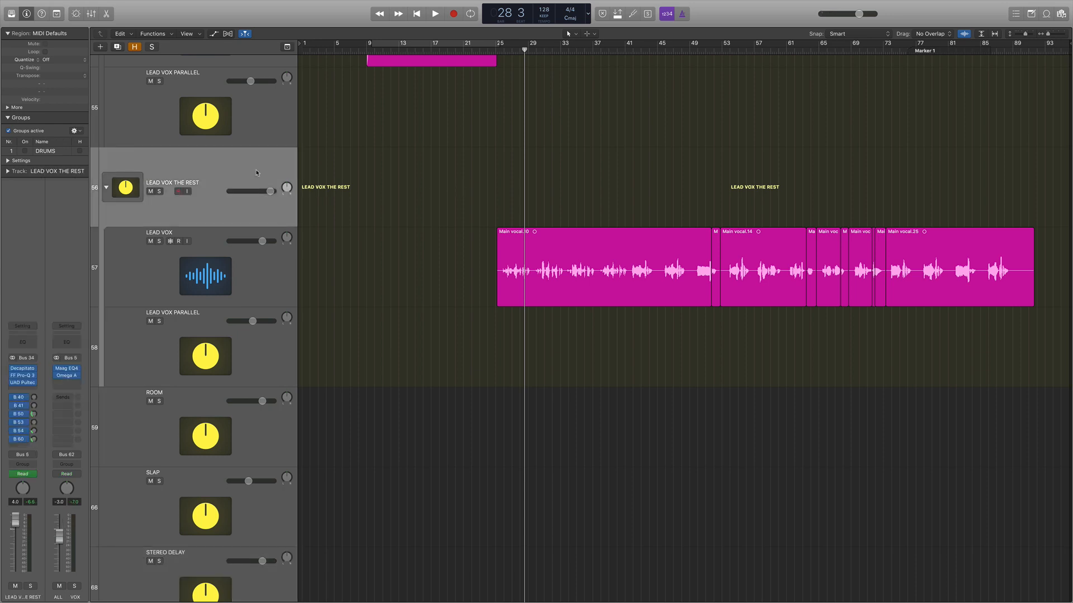
{"action": "left_click", "coordinate": [282, 274]}
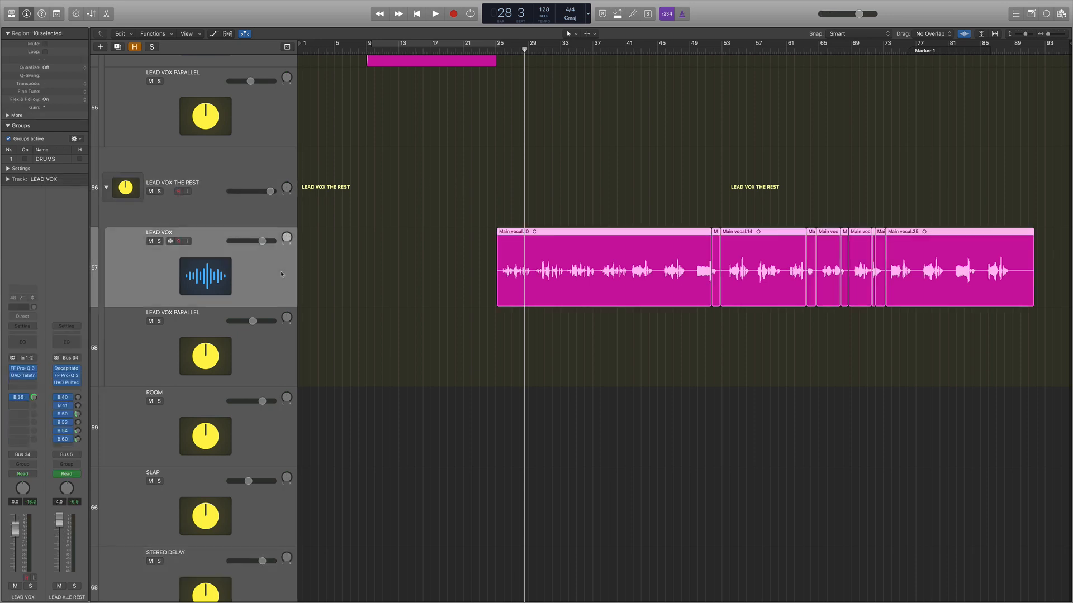
{"action": "scroll", "coordinate": [426, 212], "scroll_direction": "up", "scroll_amount": 3}
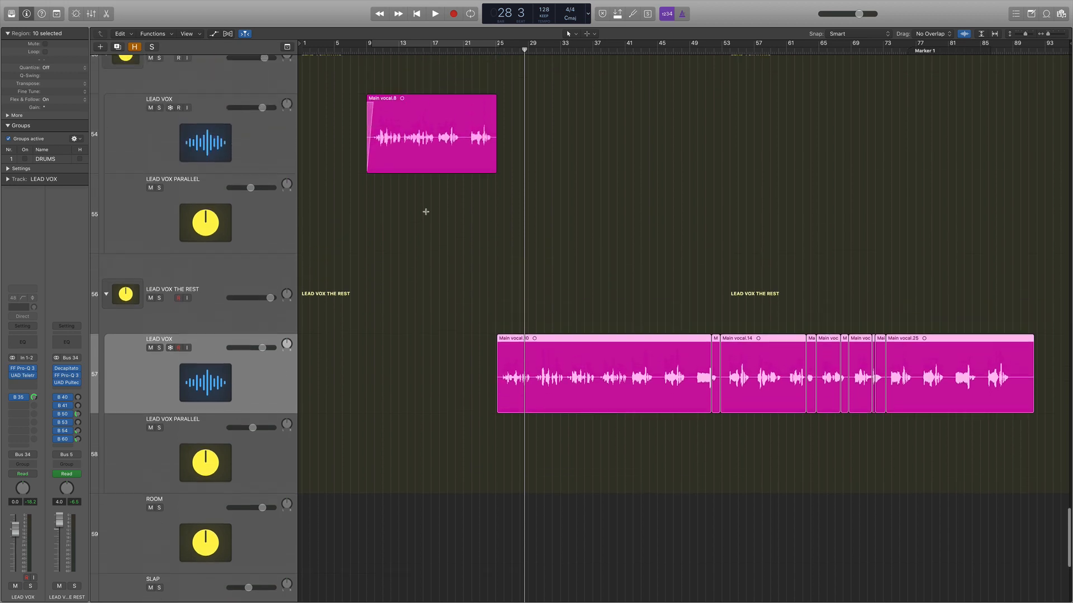
{"action": "left_click", "coordinate": [393, 51]}
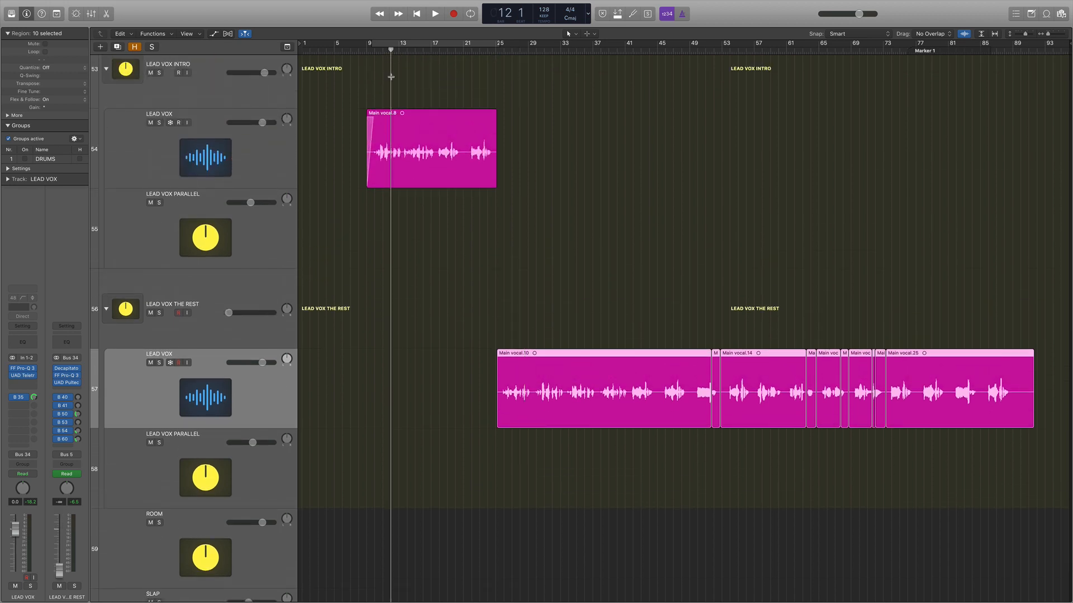